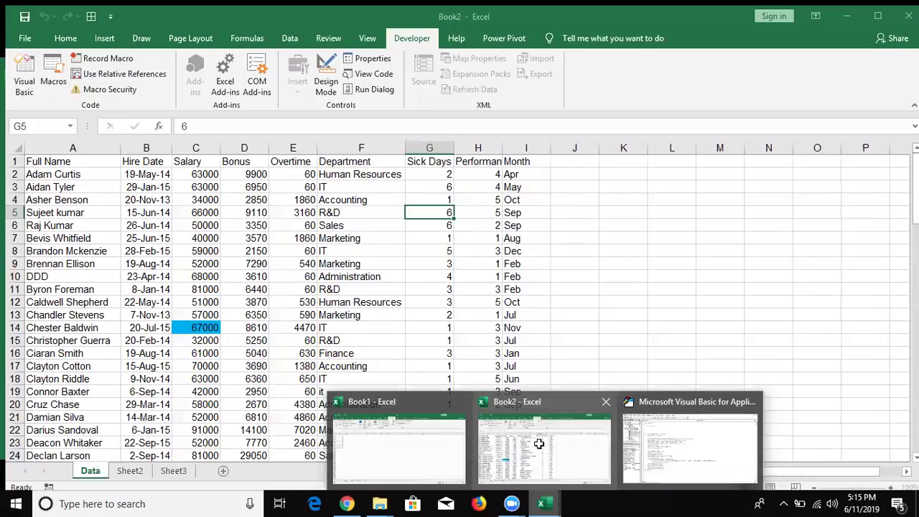
- Switch to the Book2 Excel workbook from the taskbar to show its employee Data sheet
click(539, 444)
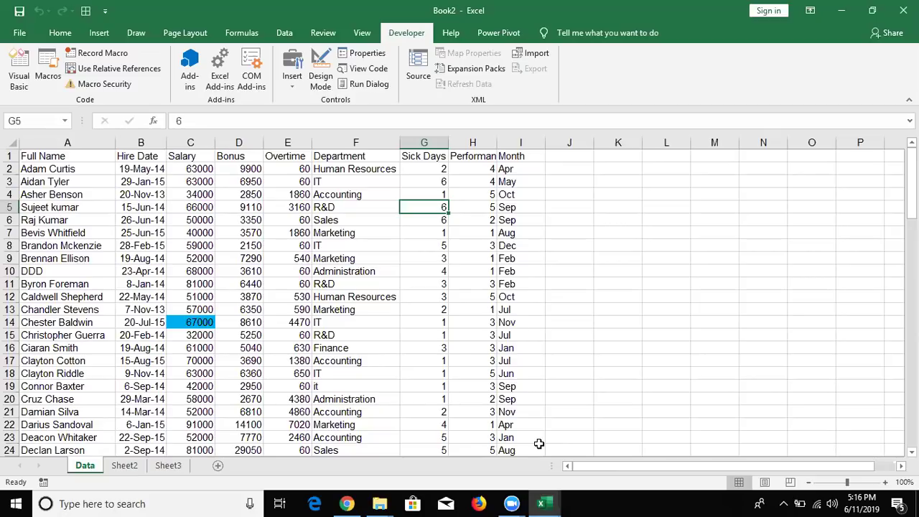
key(ctrl+Up)
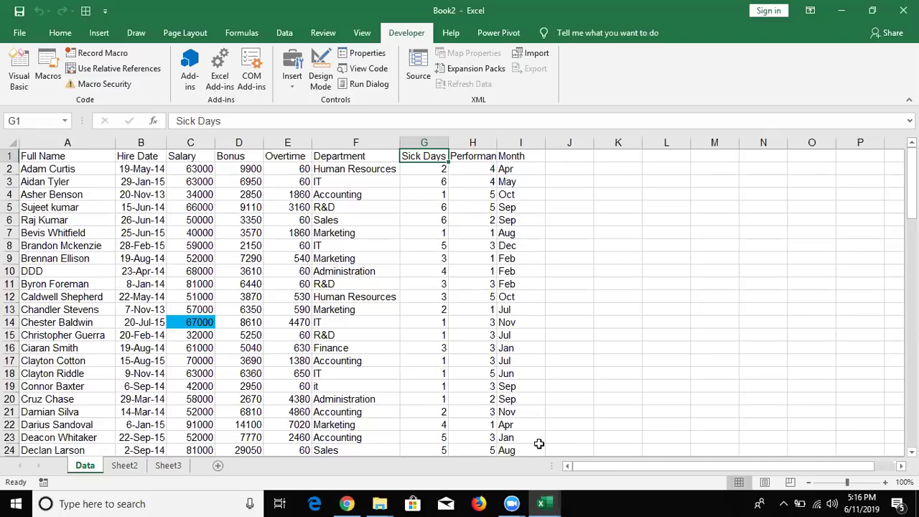
key(ctrl+Left)
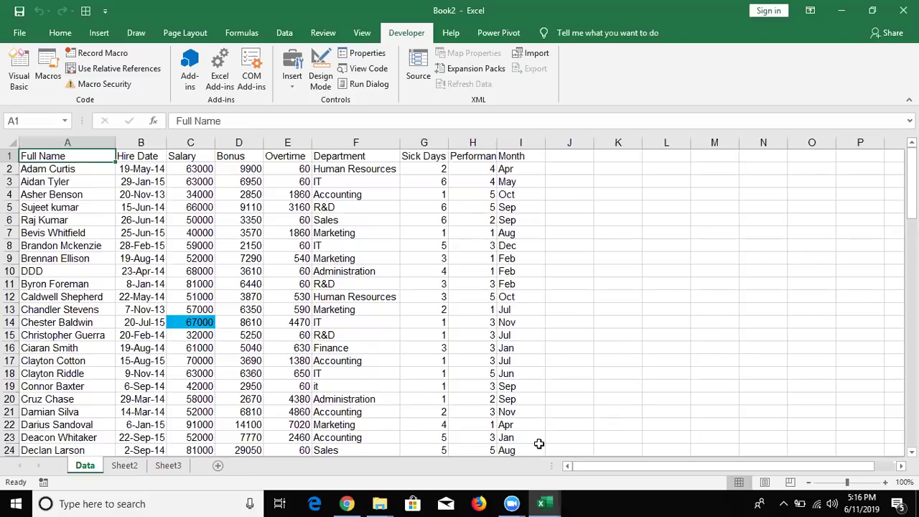
key(ctrl+shift+End)
key(ctrl+Home)
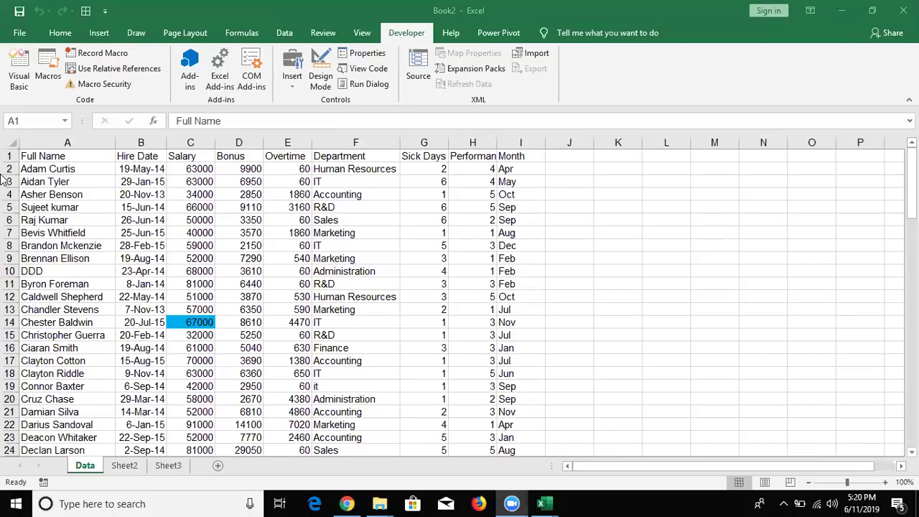
key(Right)
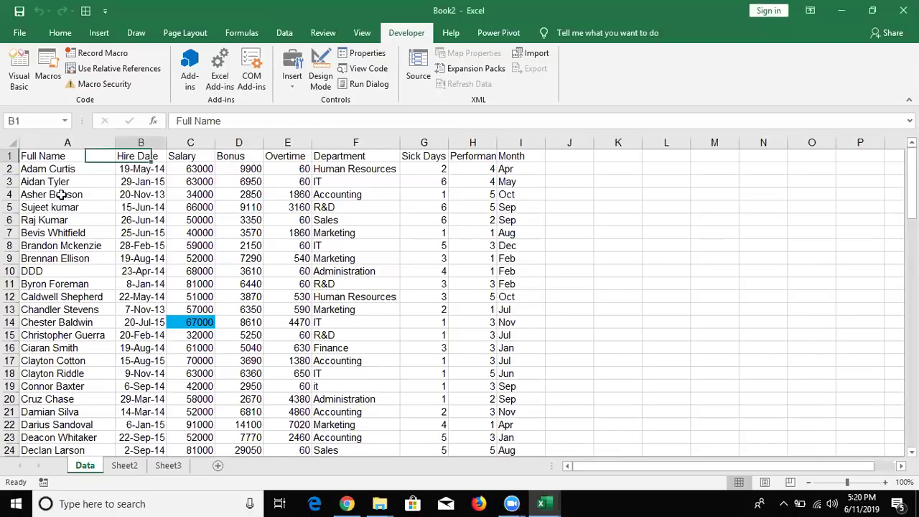
key(Right)
key(Right)
key(Right)
key(Right)
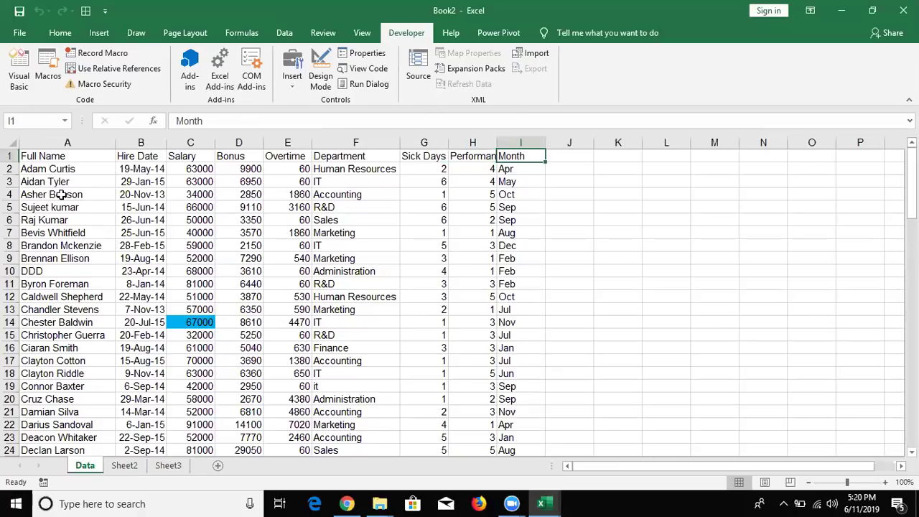
key(Home)
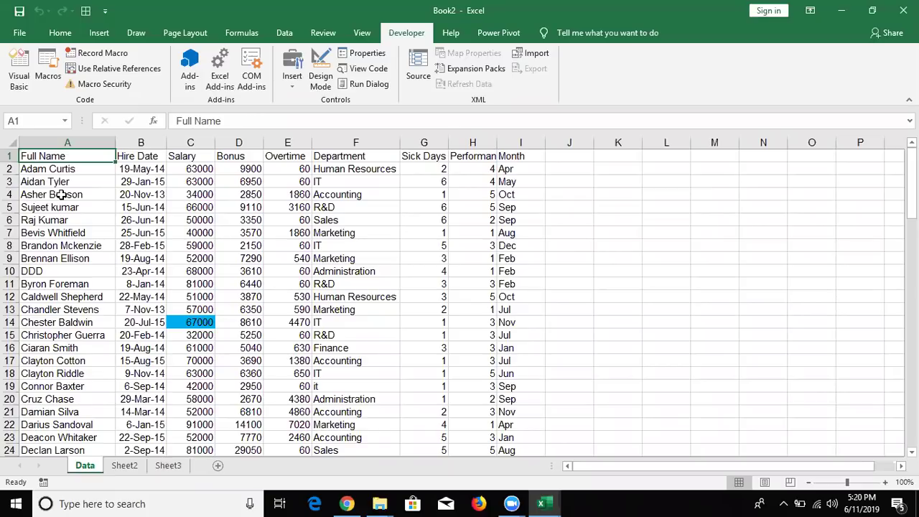
key(Right)
key(Right)
key(Right)
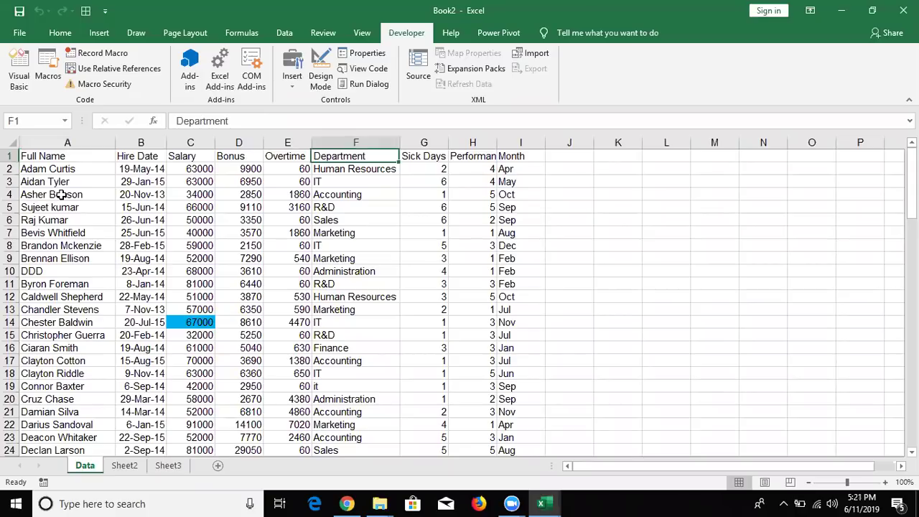
key(Right)
key(Right)
key(Right)
key(Home)
key(Down)
key(Down)
key(Down)
key(Down)
key(Down)
key(Down)
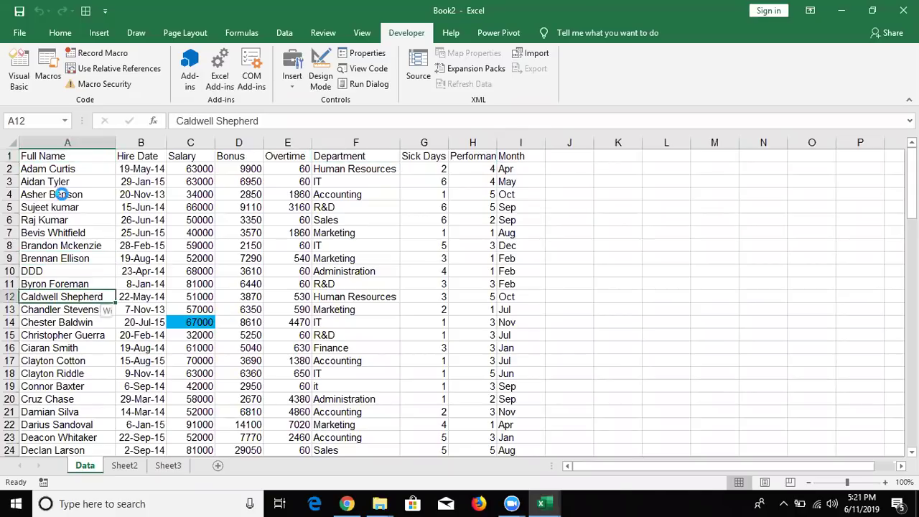
- Insert a blank row 12 and practise Ctrl+A selections of the data blocks around it
key(shift+space)
key(ctrl+shift+plus)
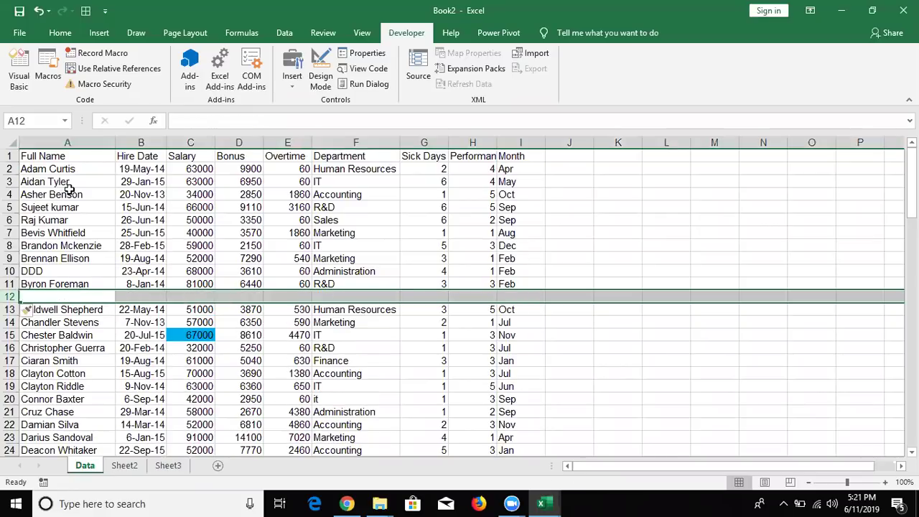
click(108, 249)
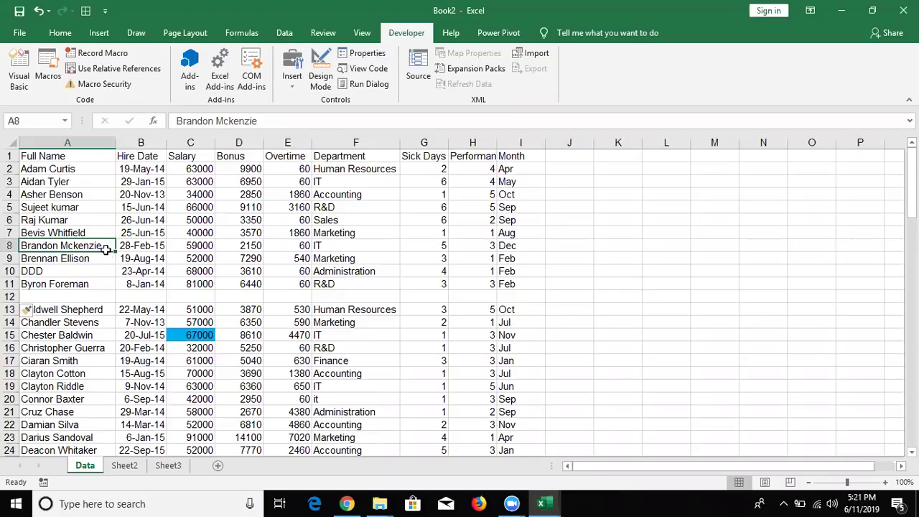
key(Down)
key(Down)
key(Down)
key(Right)
key(Right)
key(Right)
key(Right)
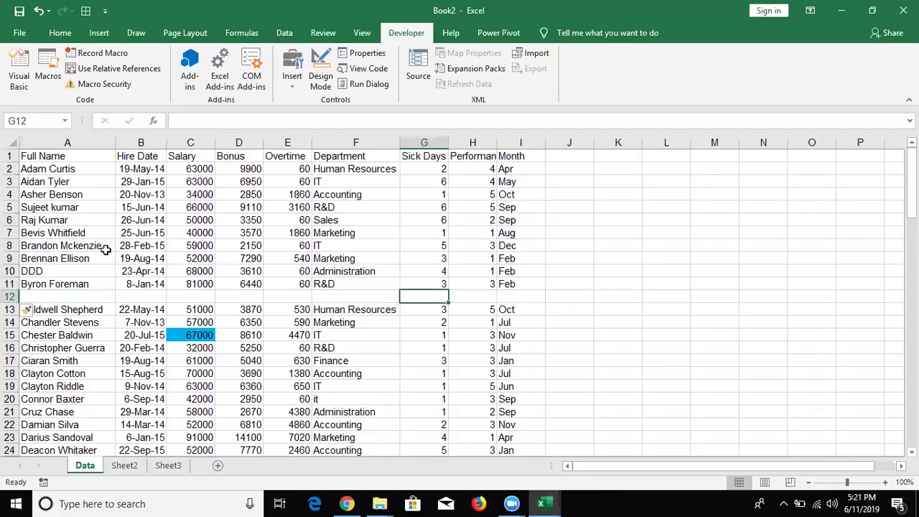
key(ctrl+Up)
key(ctrl+Up)
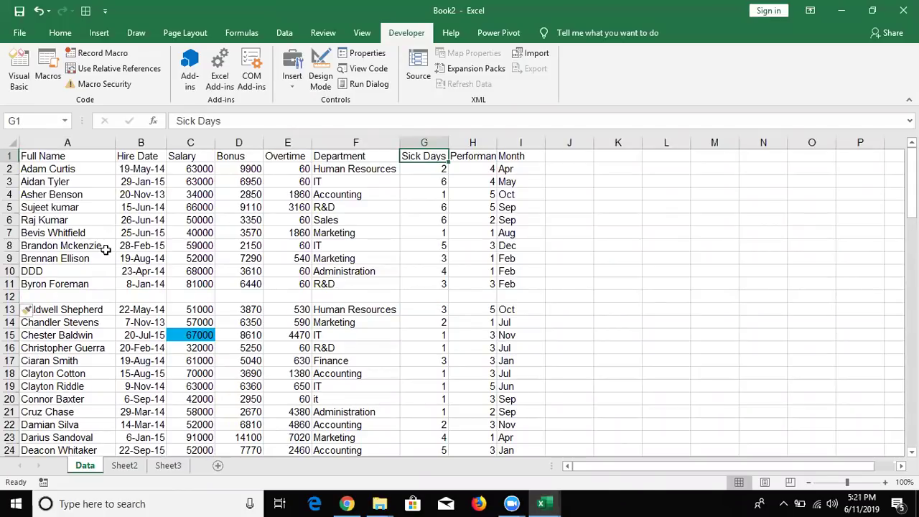
key(ctrl+a)
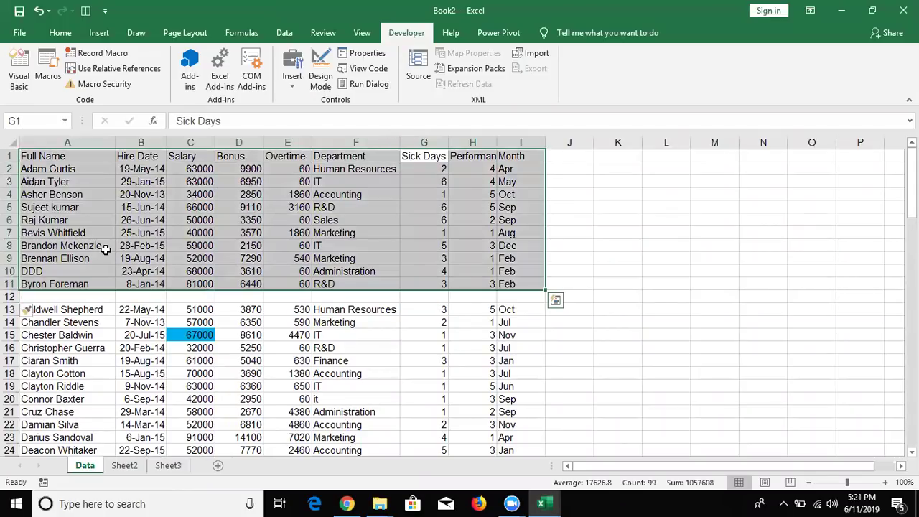
key(ctrl+Up)
key(ctrl+Left)
key(ctrl+a)
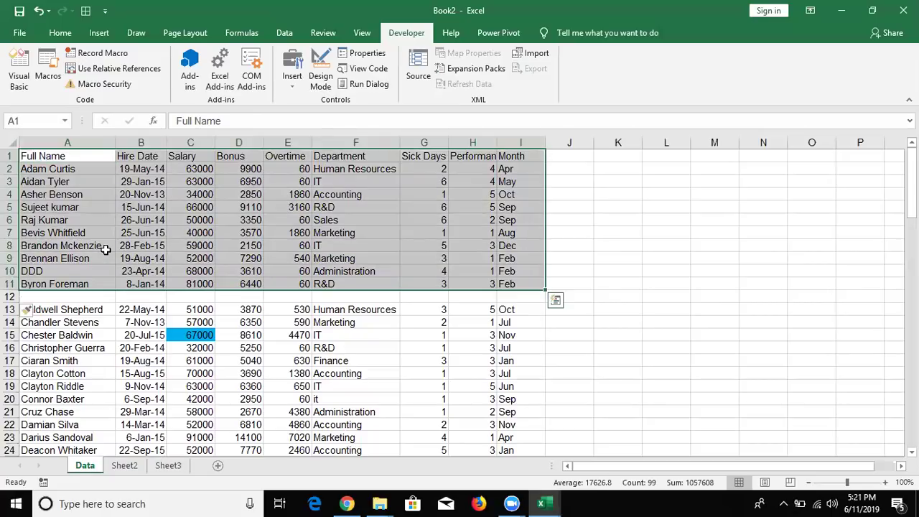
key(ctrl+shift+Down)
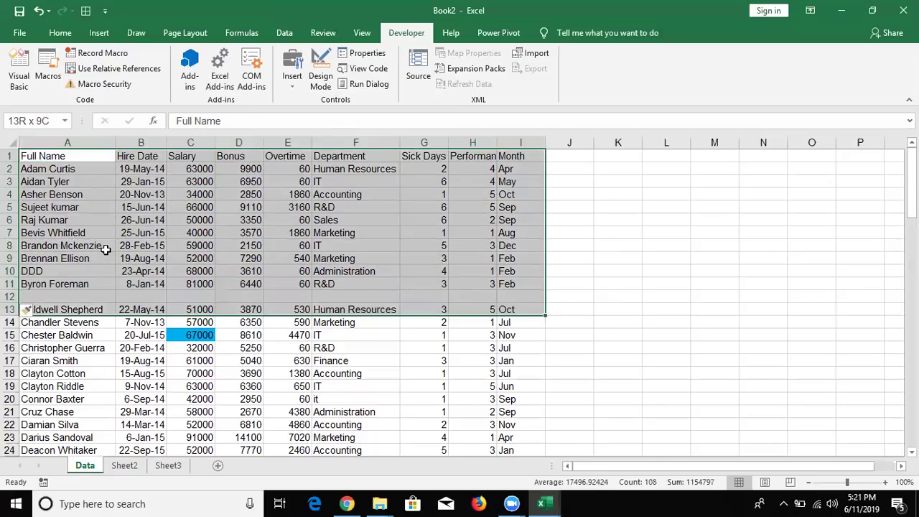
key(ctrl+shift+Down)
- Delete the blank row 12 so the employee table closes up again
key(ctrl+Home)
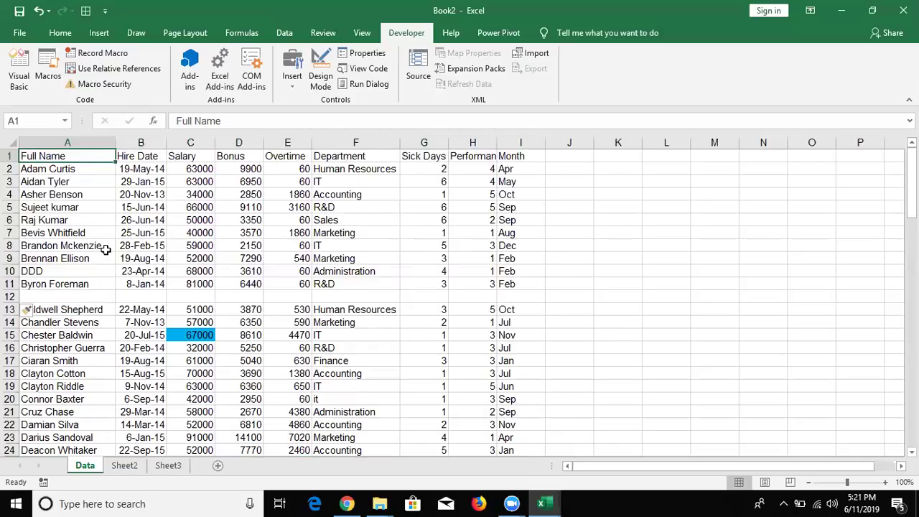
key(Down)
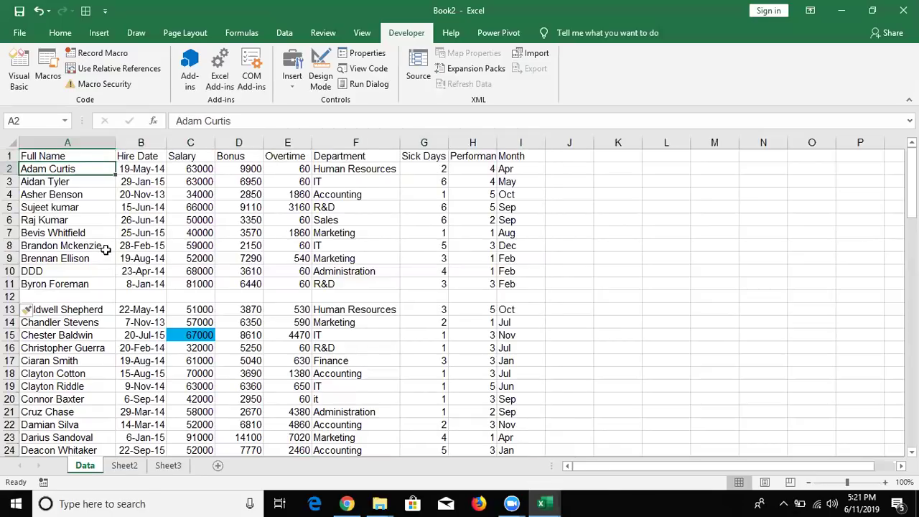
key(ctrl+a)
key(Down)
key(Down)
key(Down)
key(Down)
key(Down)
key(Down)
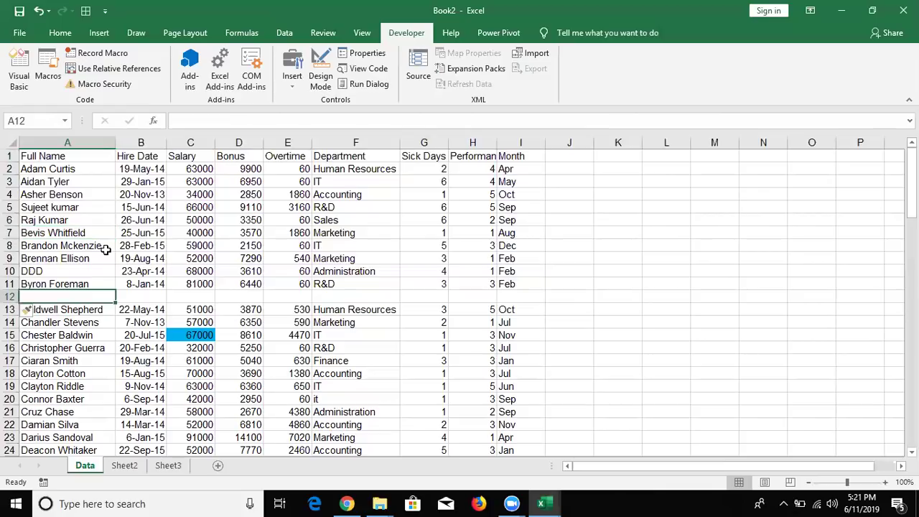
key(shift+space)
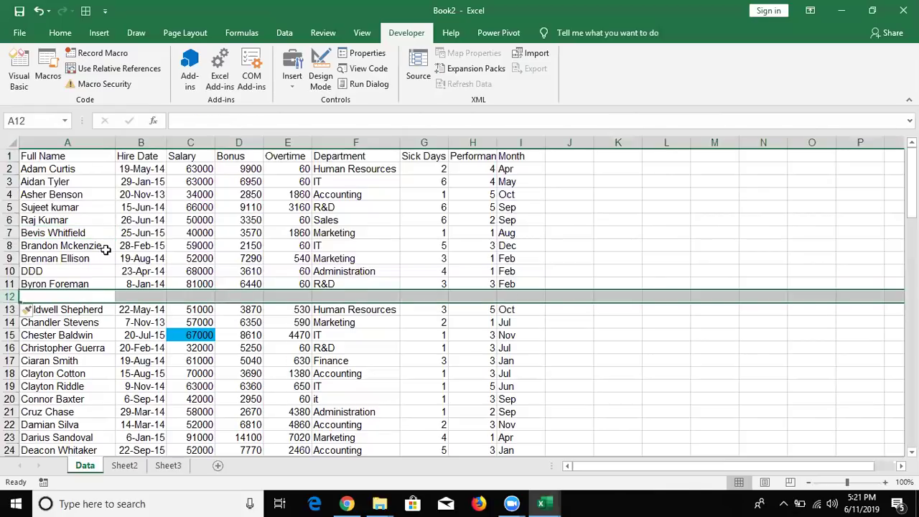
key(ctrl+minus)
- Clear the Bonus heading from cell D1
key(ctrl+Home)
key(Right)
key(Right)
key(Right)
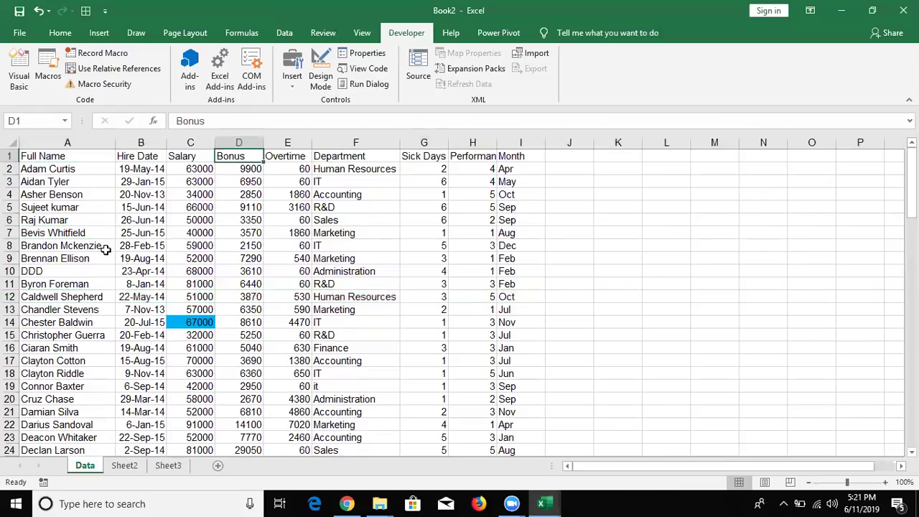
key(Delete)
- Restore the Bonus heading, then insert a PivotTable from Data!$A$1:$I$100 on a new worksheet
key(ctrl+z)
key(ctrl+Home)
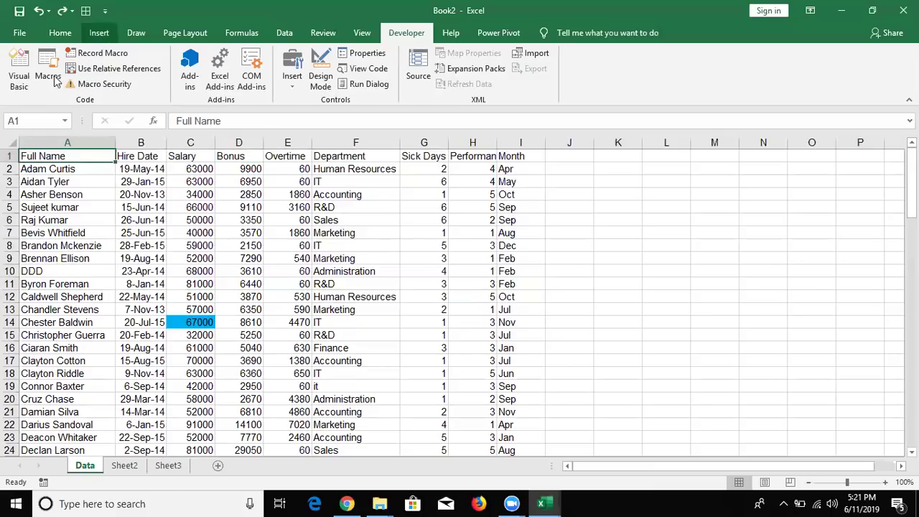
click(99, 32)
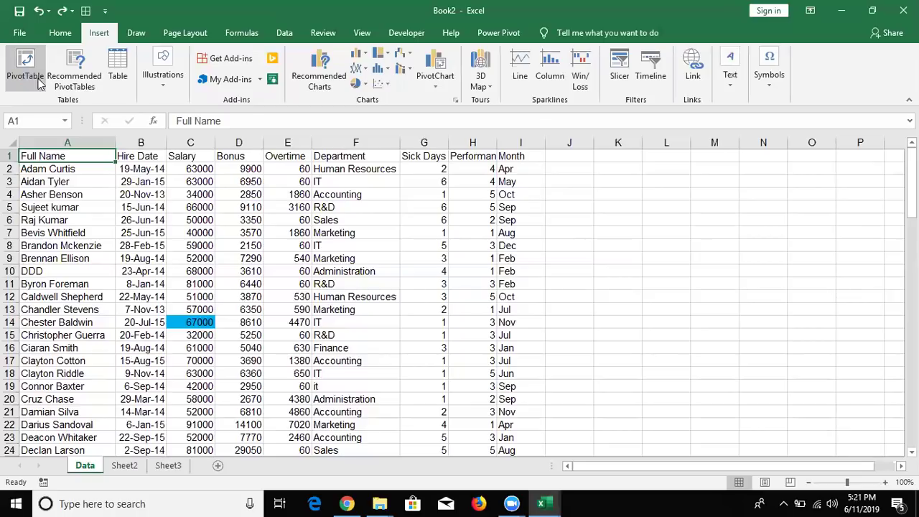
click(25, 72)
click(640, 333)
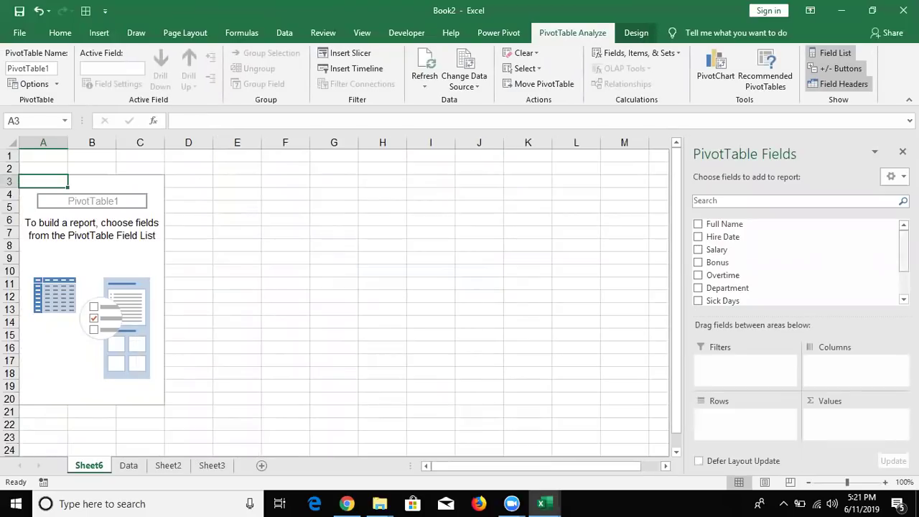
- Scroll through the PivotTable Fields list, then return to the Data sheet
scroll(797, 262, down, 1)
scroll(798, 262, up, 1)
scroll(790, 251, down, 1)
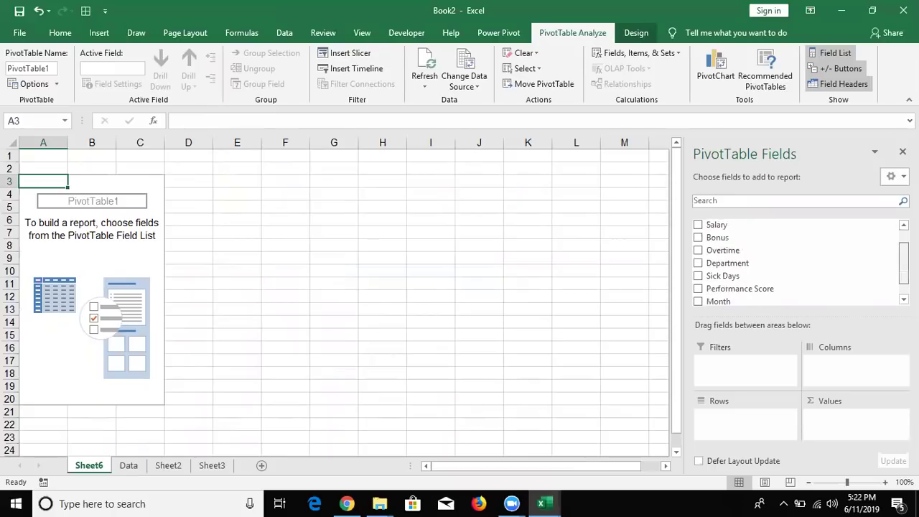
scroll(764, 277, down, 1)
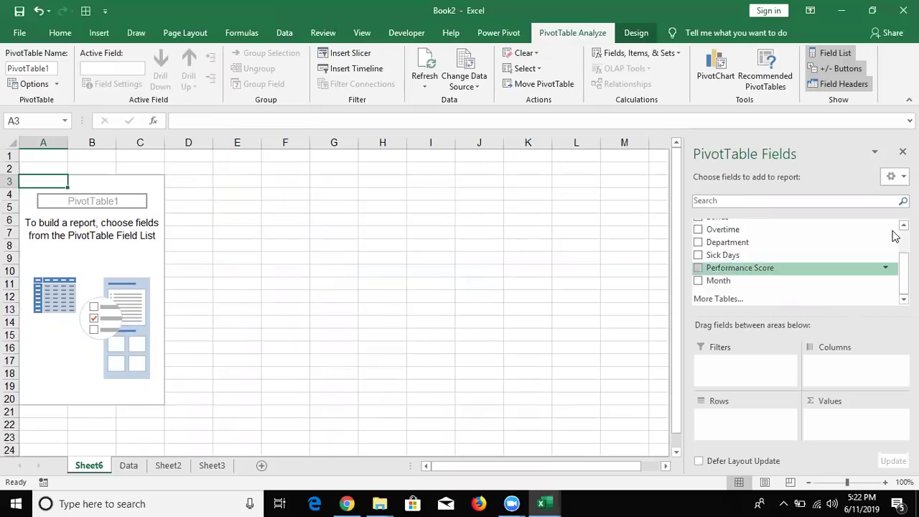
scroll(896, 241, up, 2)
drag(897, 253, 896, 257)
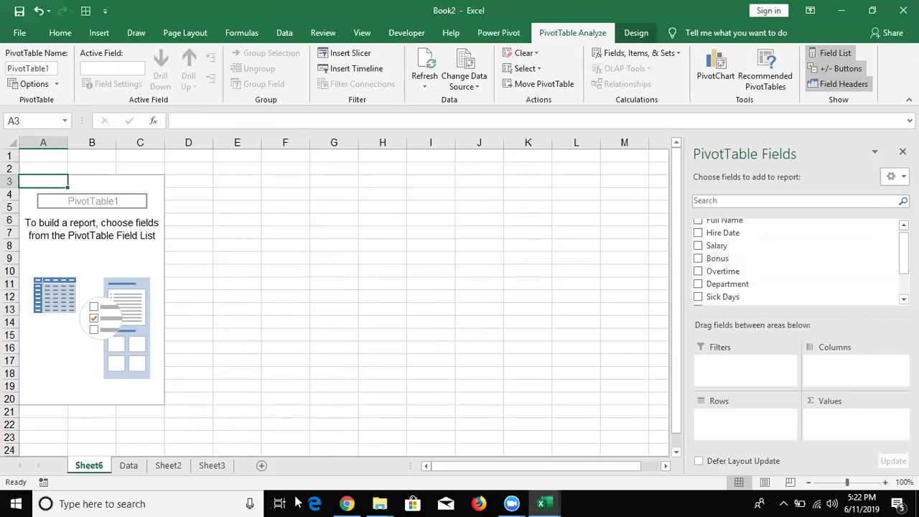
click(132, 469)
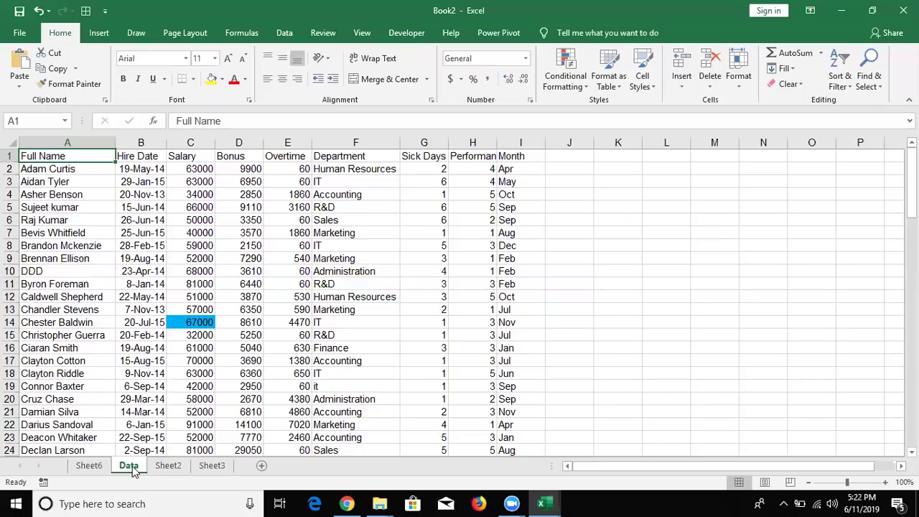
- Select the Department and Full Name columns on the Data sheet, then return to Sheet6
click(348, 136)
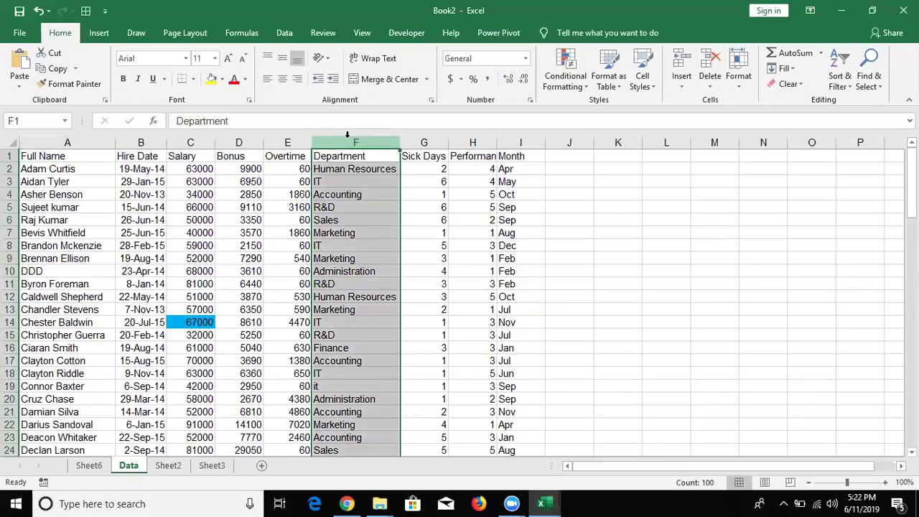
click(68, 143)
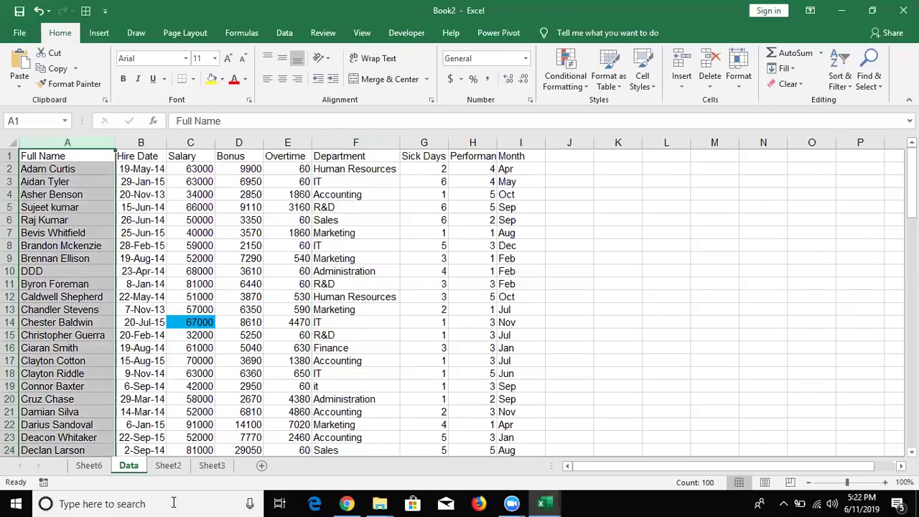
click(89, 465)
- Add Department as the pivot's rows, select the IT-to-Marketing labels, and check the source data
drag(777, 270, 757, 421)
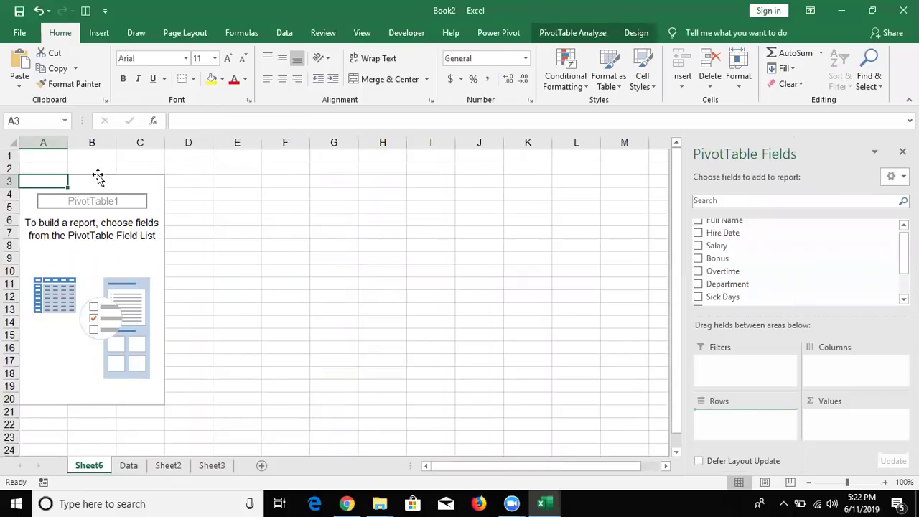
drag(80, 198, 58, 283)
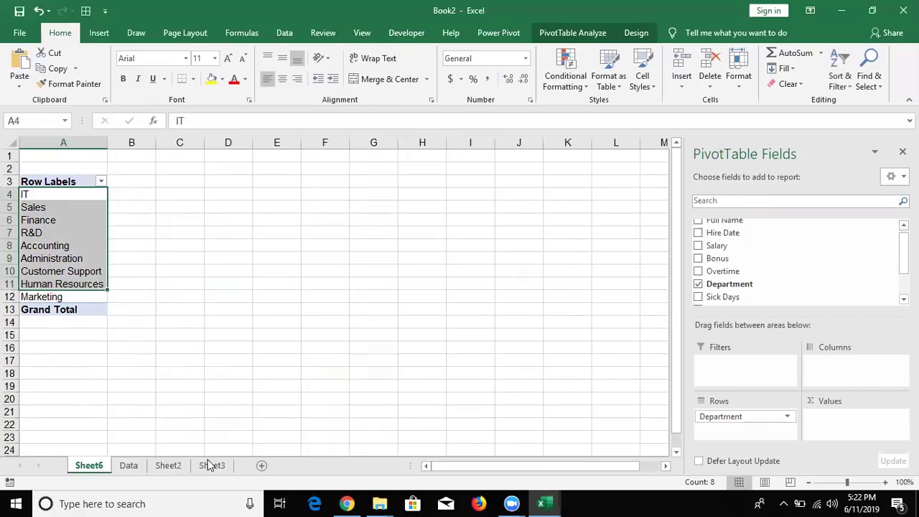
key(shift+Down)
key(Return)
click(130, 466)
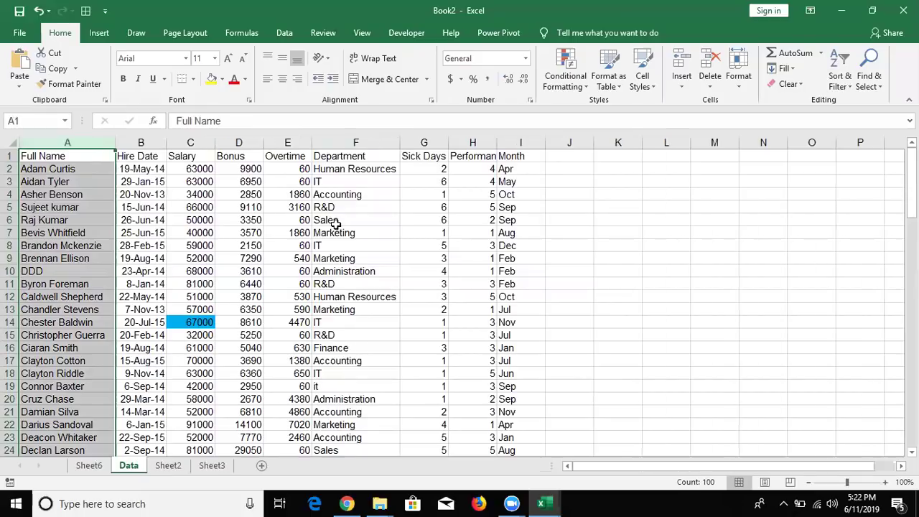
click(90, 466)
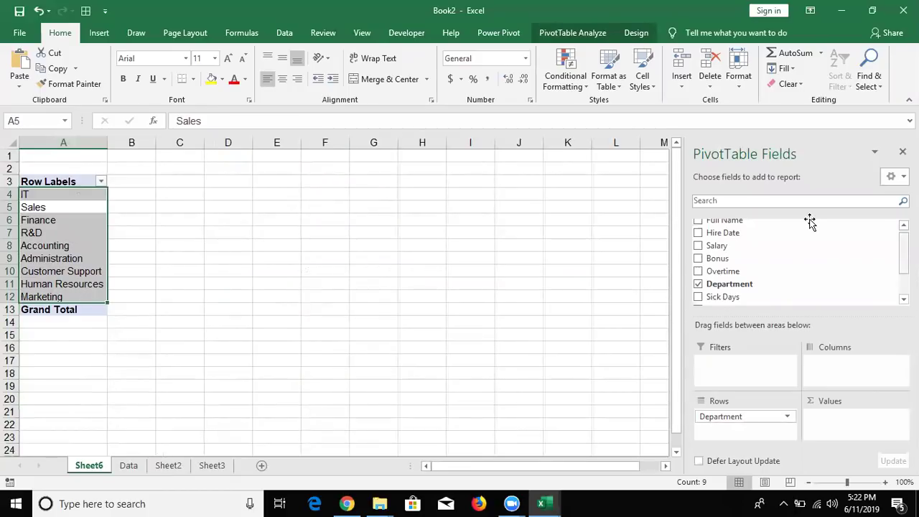
scroll(811, 220, up, 1)
mouse_move(800, 224)
mouse_down()
mouse_move(877, 267)
mouse_move(844, 425)
mouse_up()
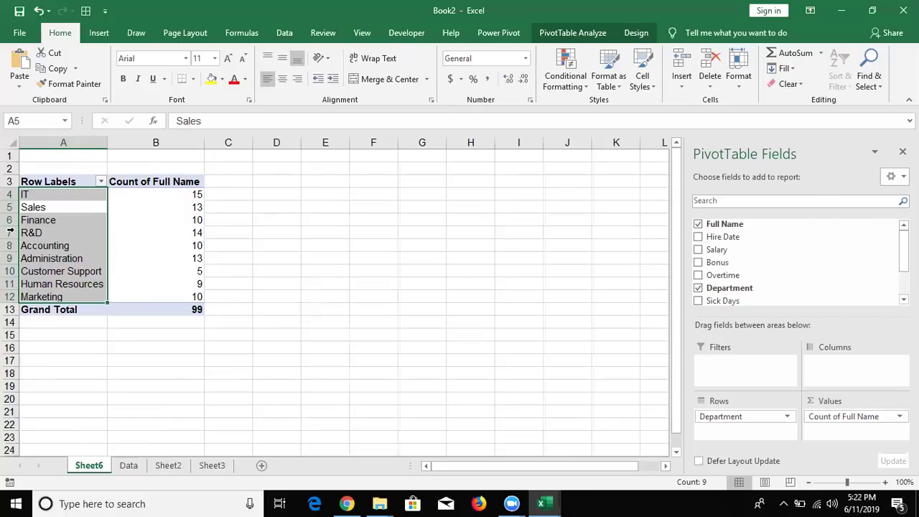
- Select the A3 row header and begin retyping it, erasing a mistyped entry
click(49, 184)
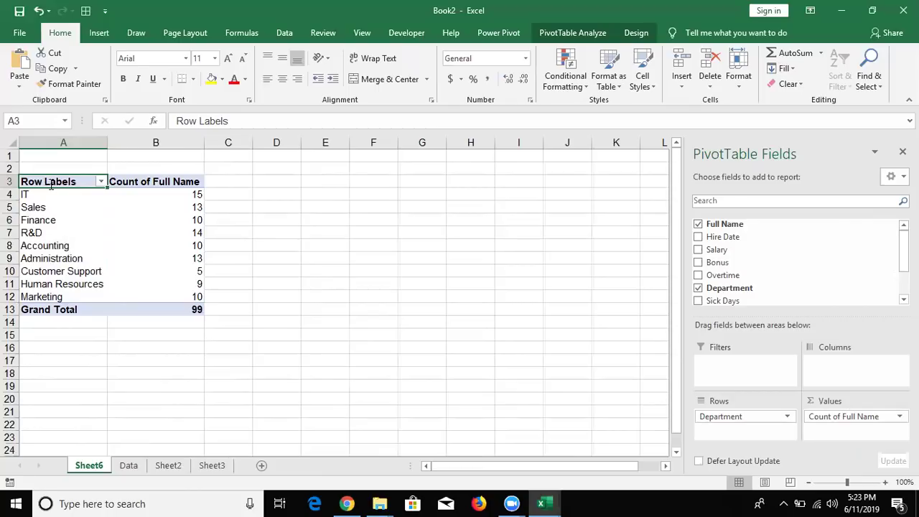
text(Sa)
key(BackSpace)
key(BackSpace)
- Rename the pivot headers to Department in A3 and Head_Count in B3
text(De)
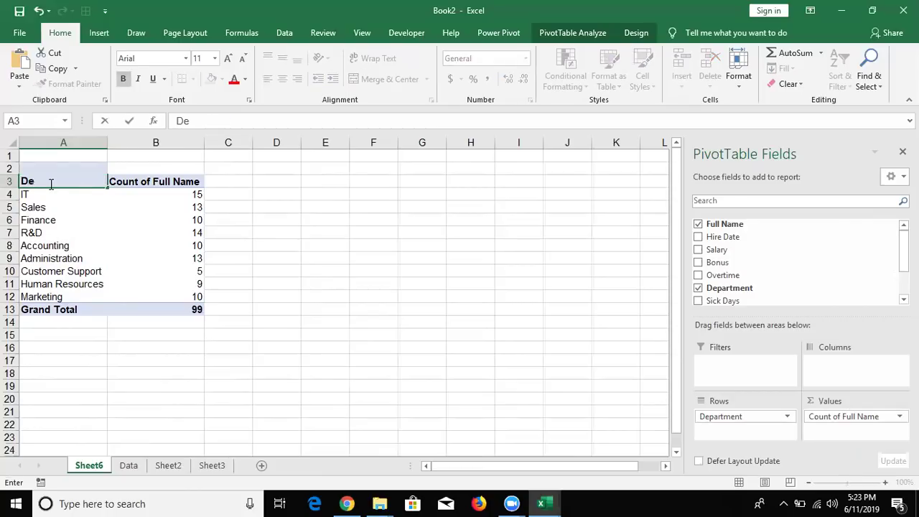
text(par)
text(tm)
text(ent)
key(Return)
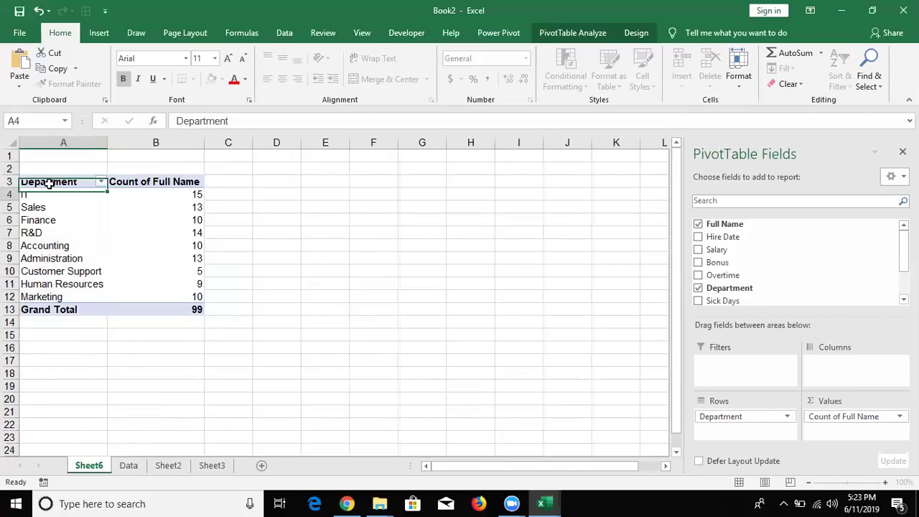
key(Right)
key(Up)
text(Head)
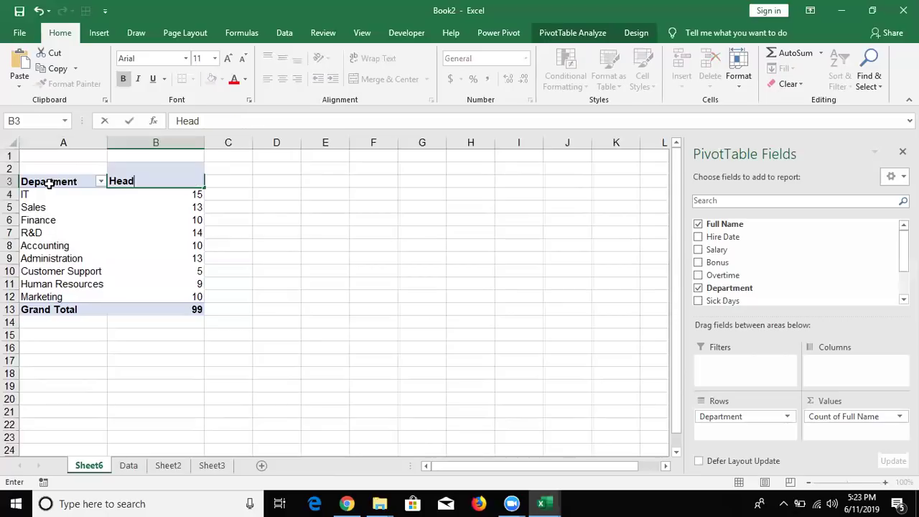
text(_Cou)
text(nt)
key(Return)
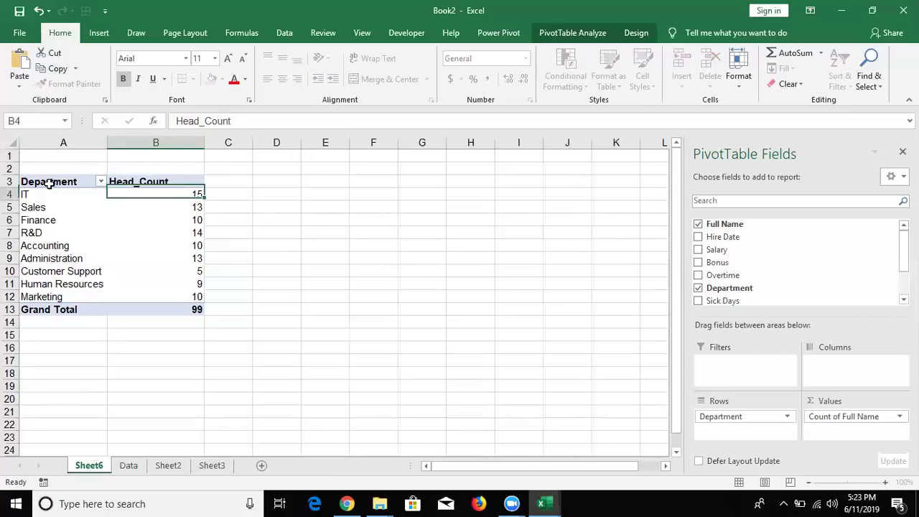
- Step through the department list and select all the Head_Count values
key(Left)
key(Down)
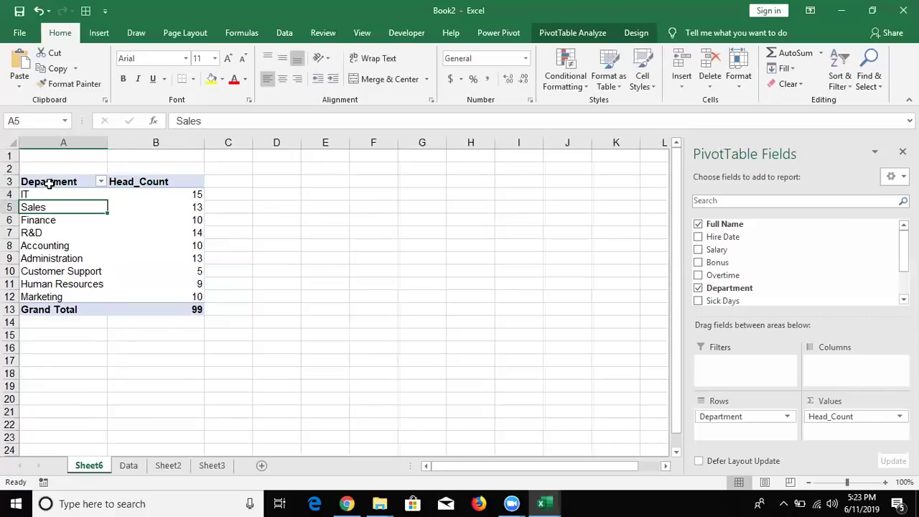
key(Down)
key(Down)
key(Down)
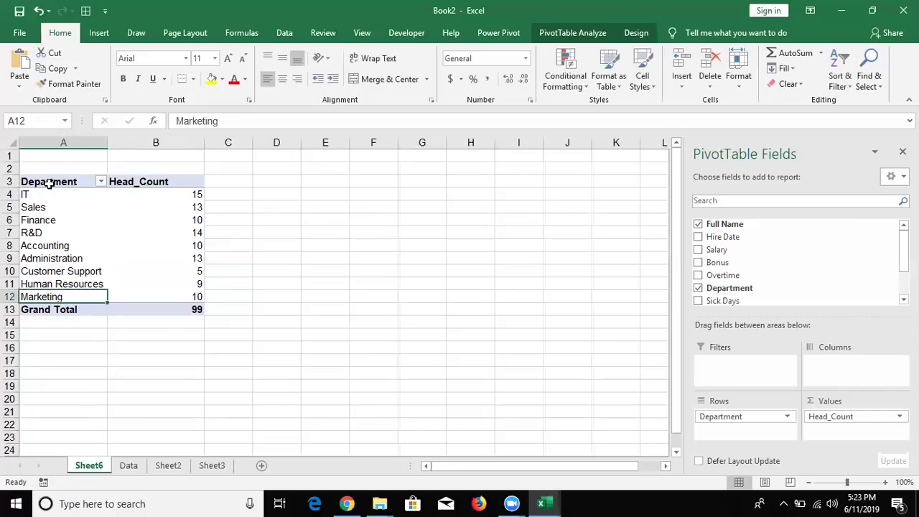
key(Right)
key(Up)
key(Up)
key(Up)
key(Up)
key(Up)
key(Down)
key(ctrl+shift+Down)
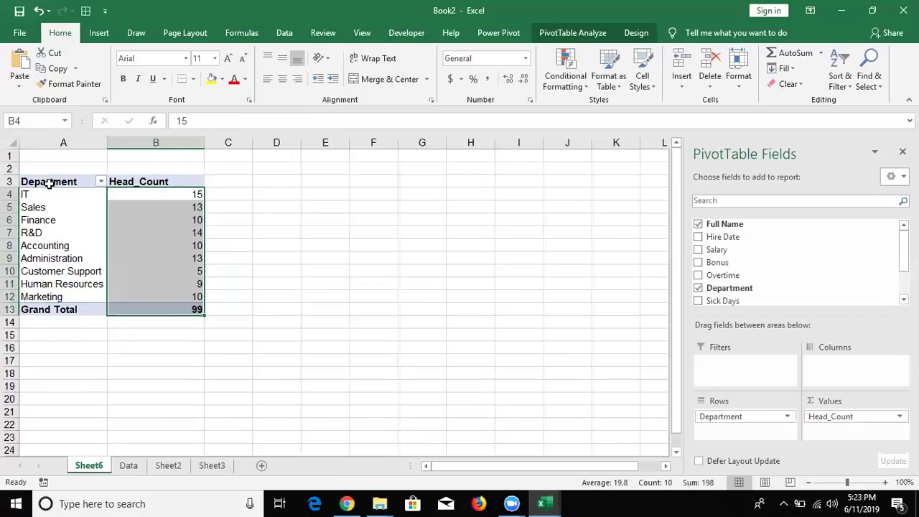
key(Up)
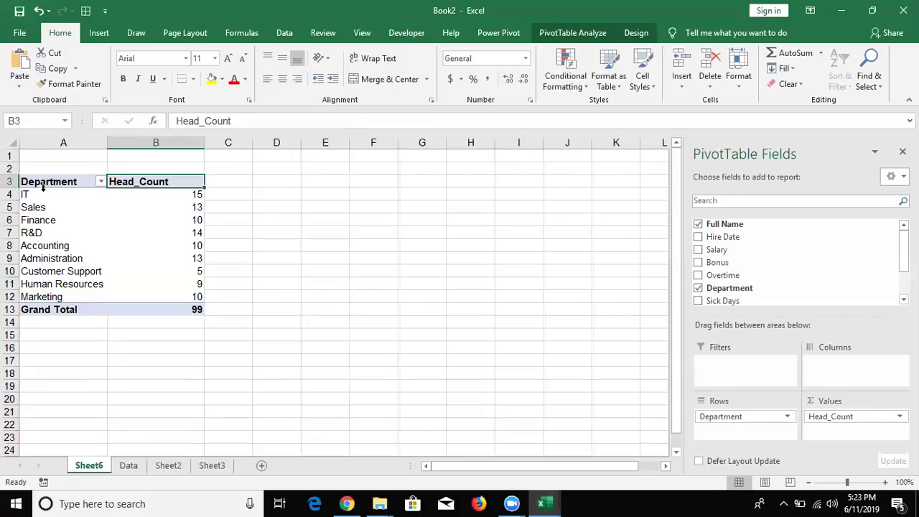
drag(45, 188, 166, 288)
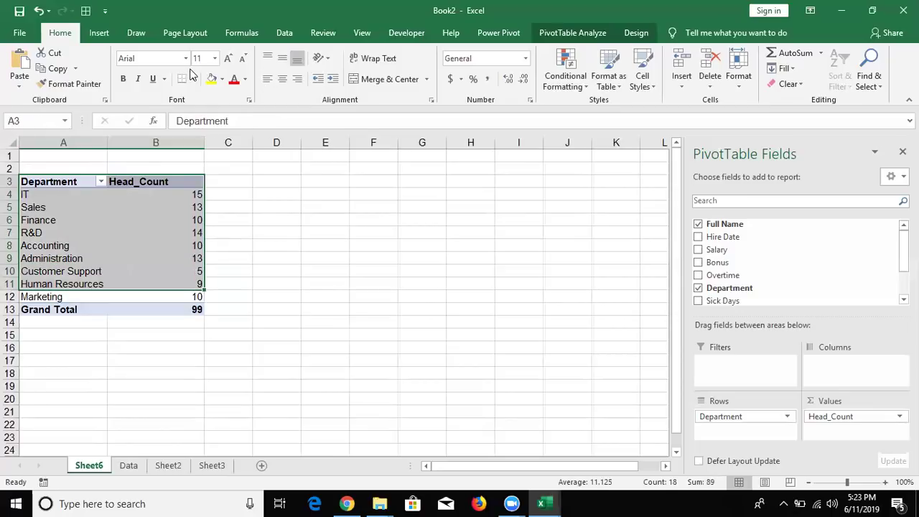
click(136, 209)
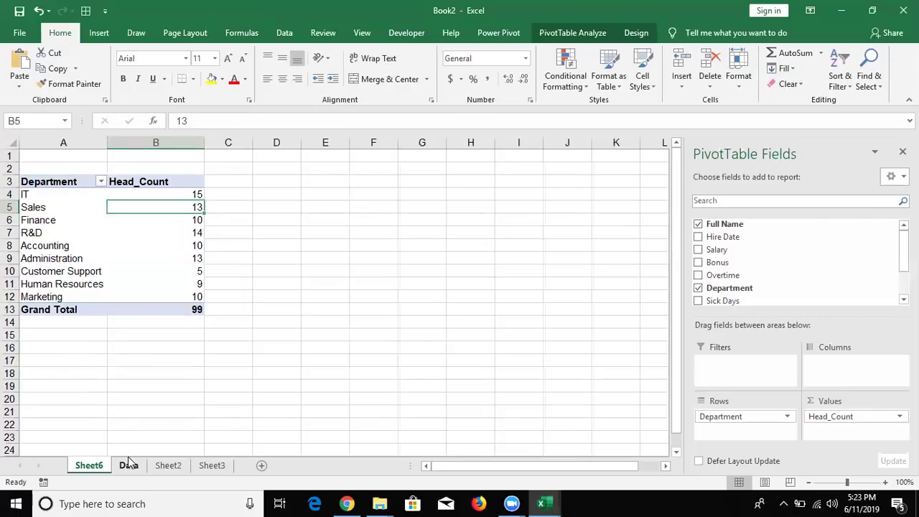
key(ctrl+Page_Down)
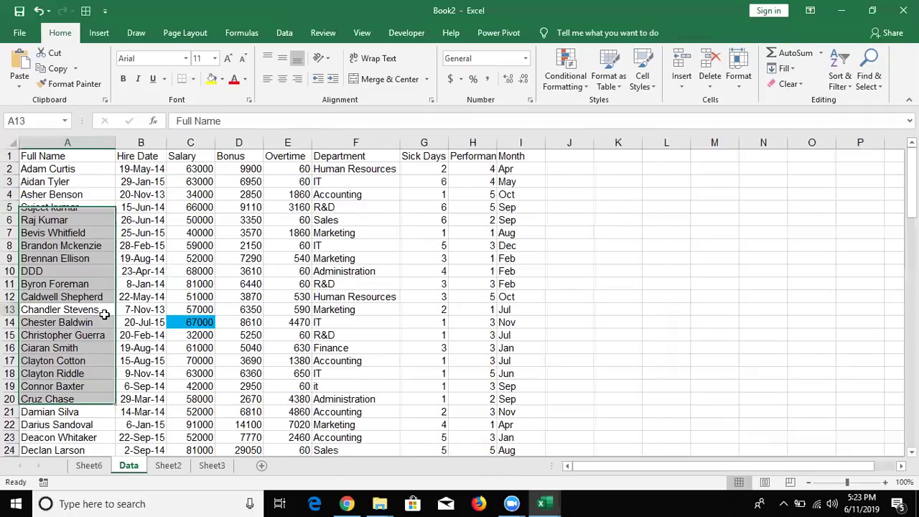
key(ctrl+Down)
key(Up)
key(Right)
key(Right)
key(ctrl+Up)
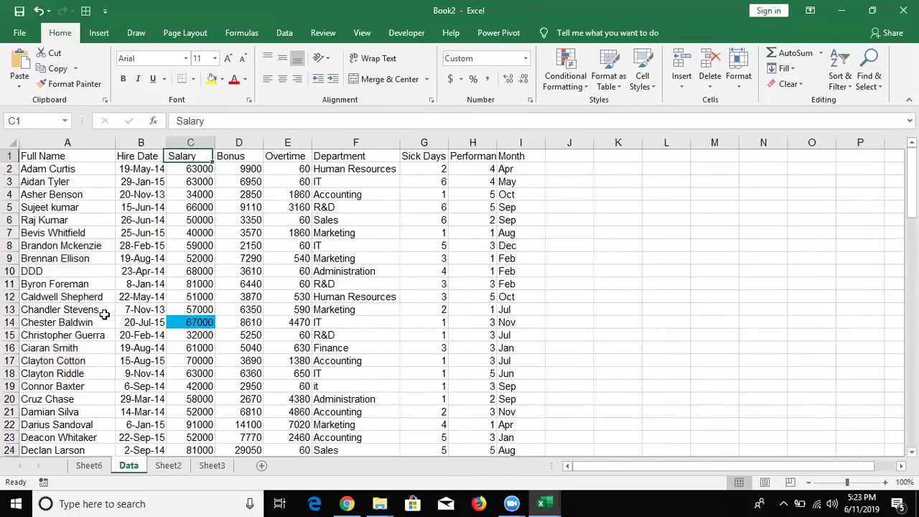
key(Down)
key(Down)
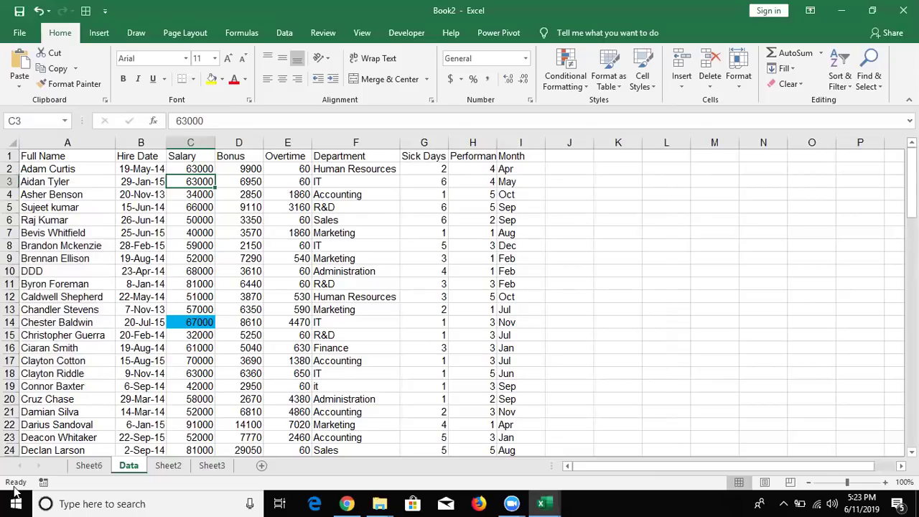
key(ctrl+Page_Up)
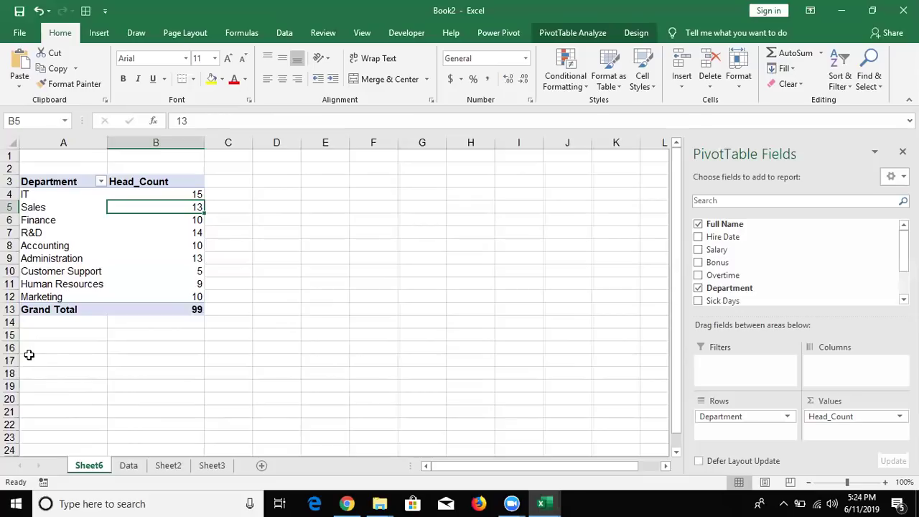
click(36, 190)
shift+click(30, 279)
shift+click(30, 292)
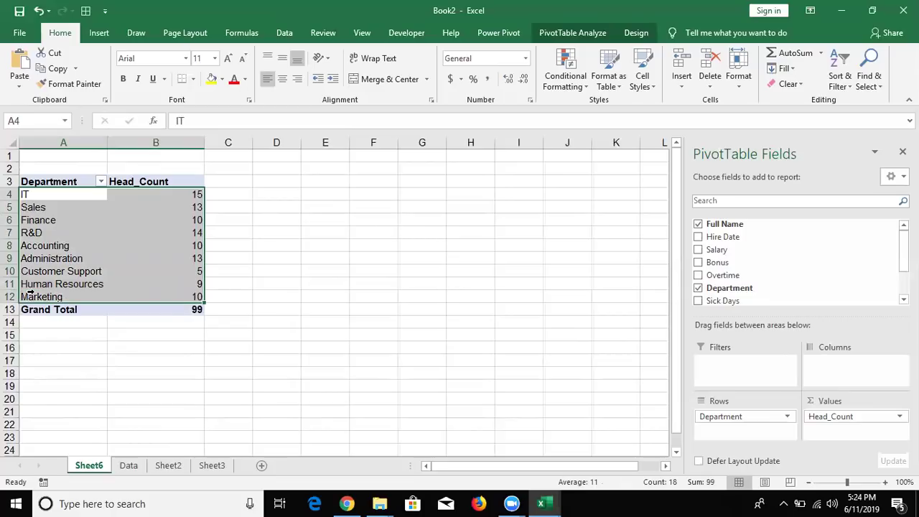
click(74, 198)
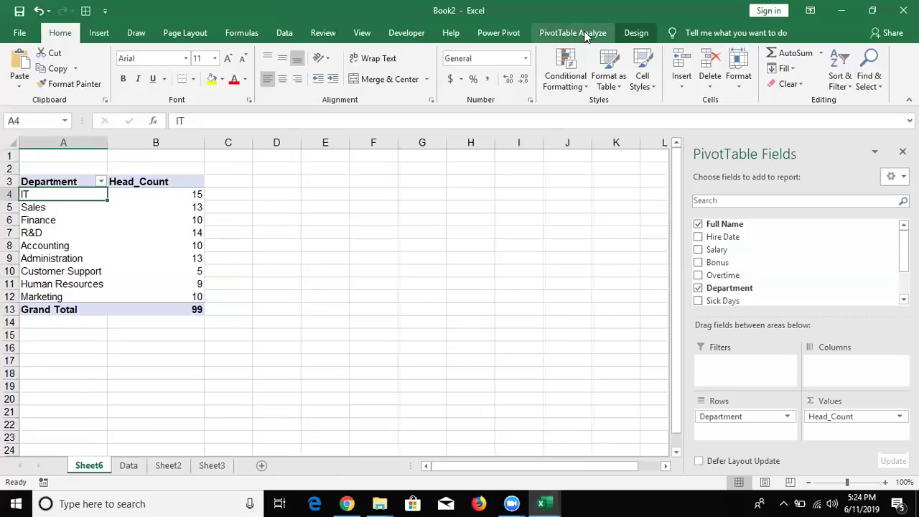
- Apply the black-header, light-blue PivotTable style from the Design gallery, then view the Data sheet
click(641, 34)
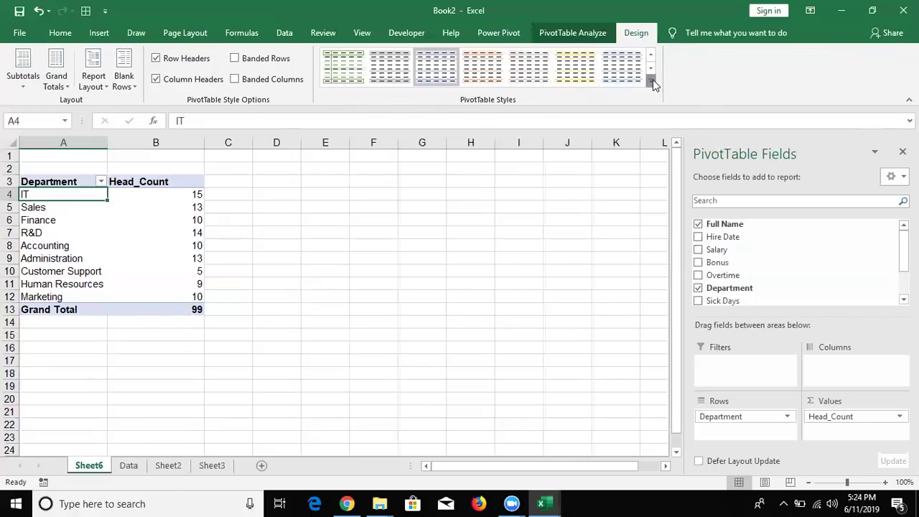
click(651, 82)
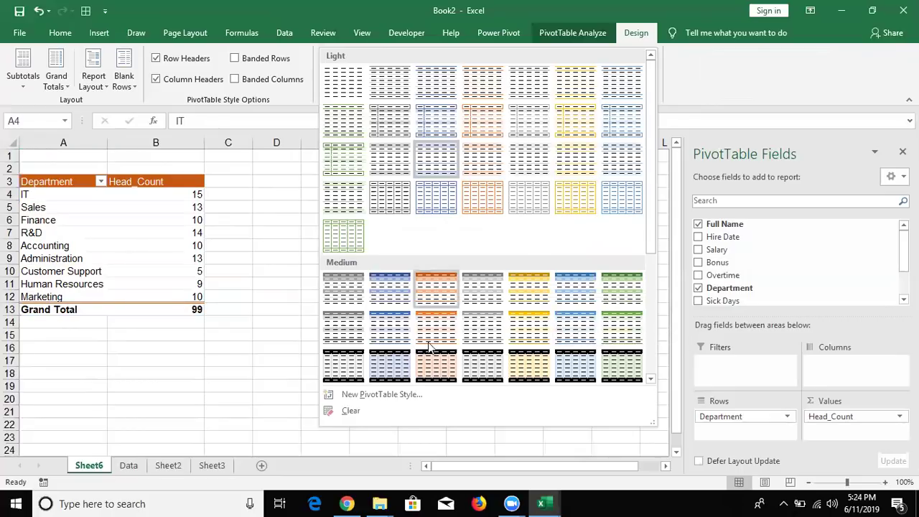
click(383, 356)
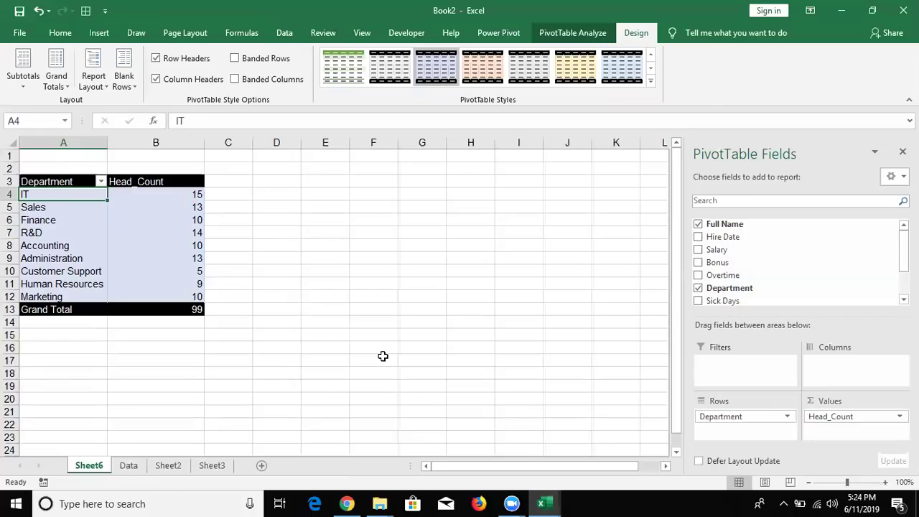
click(129, 466)
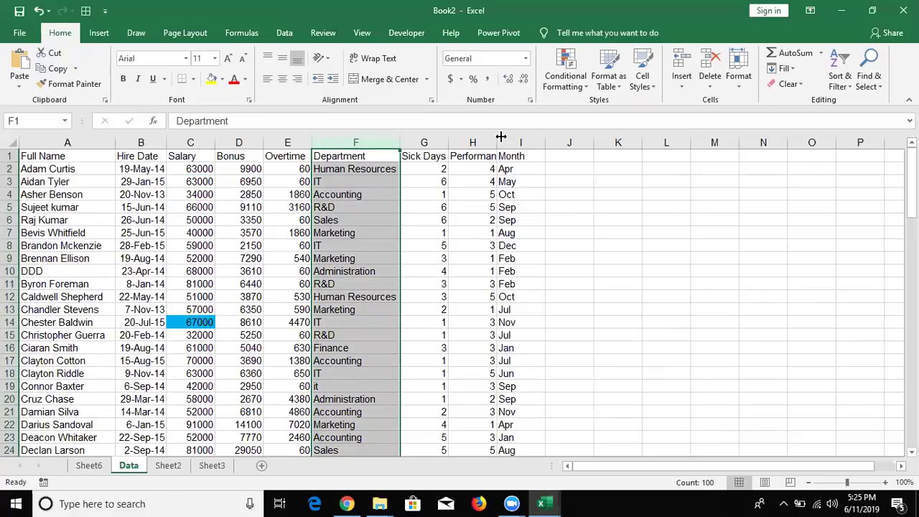
- Insert PivotTable2 on a new Sheet7 from the employee data, with Department as rows
click(86, 158)
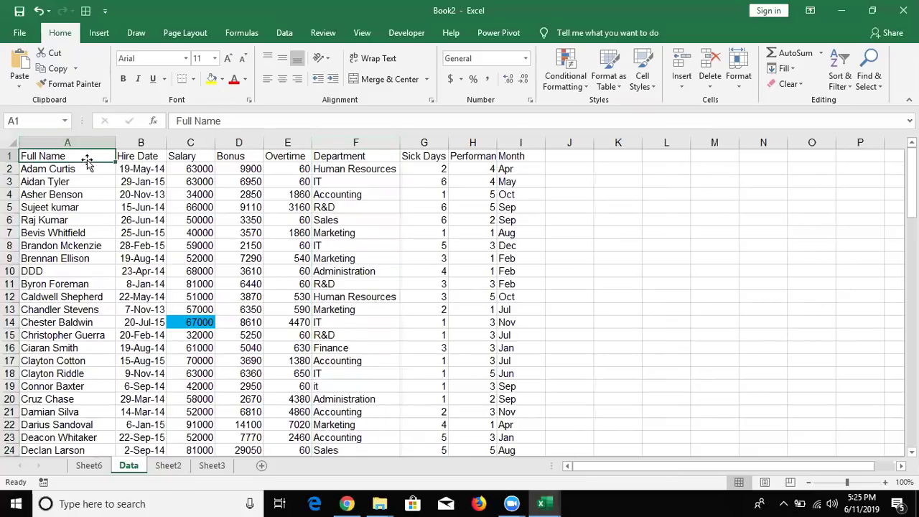
click(101, 33)
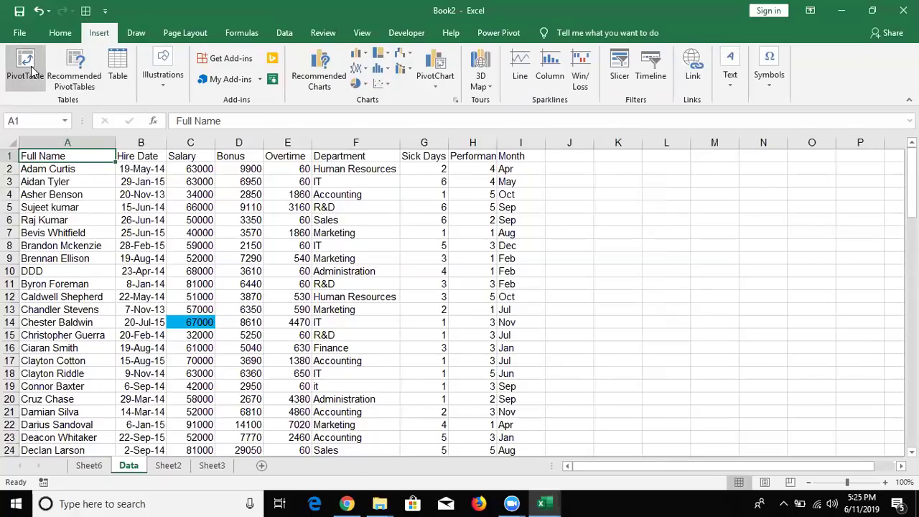
click(25, 65)
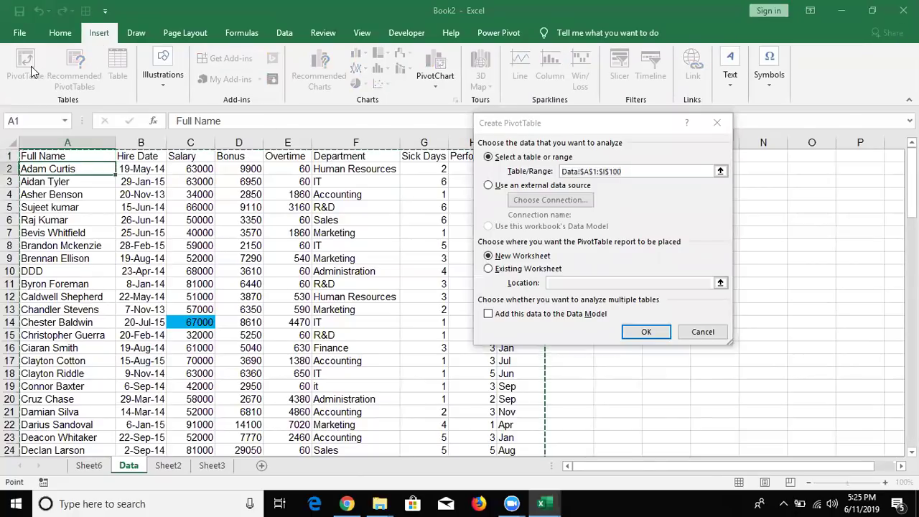
click(646, 331)
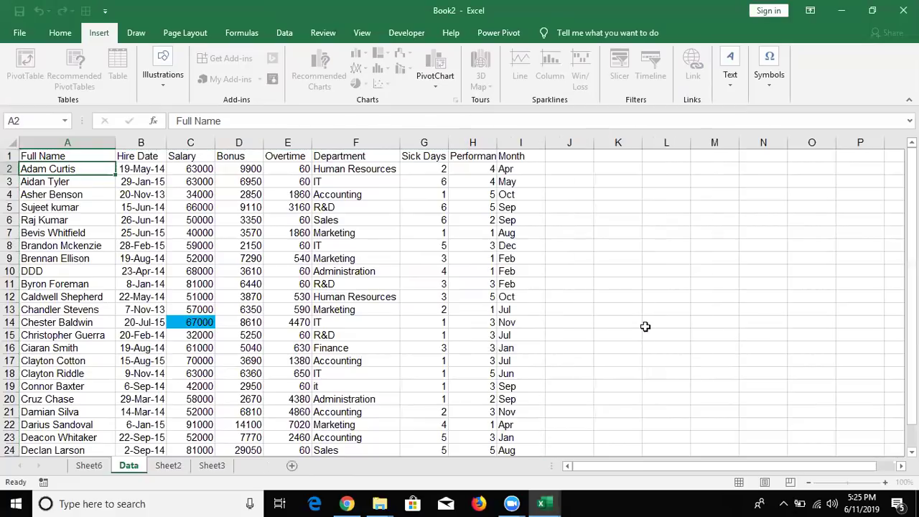
mouse_move(733, 288)
mouse_down()
mouse_move(756, 390)
mouse_move(745, 424)
mouse_up()
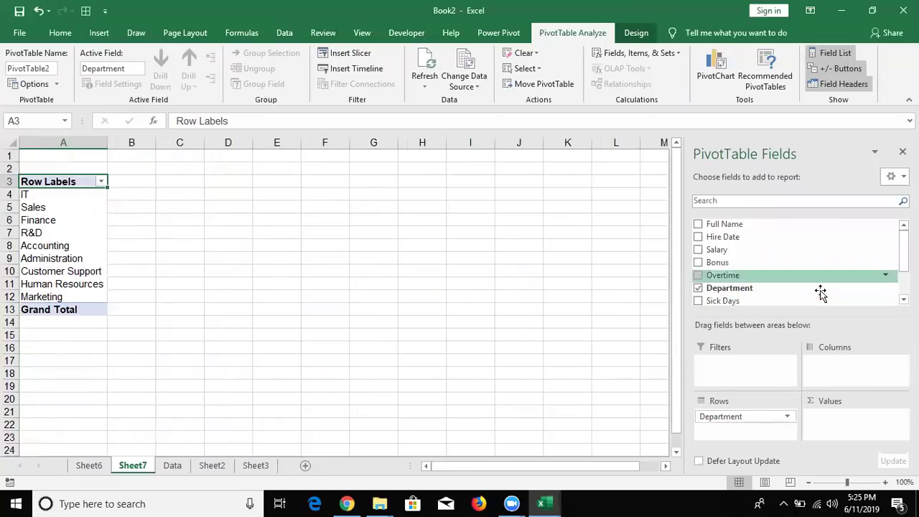
- Add Salary to the Values area so PivotTable2 sums salaries by department and month (6259000 total)
mouse_move(848, 268)
mouse_down()
mouse_move(742, 286)
mouse_move(819, 367)
mouse_up()
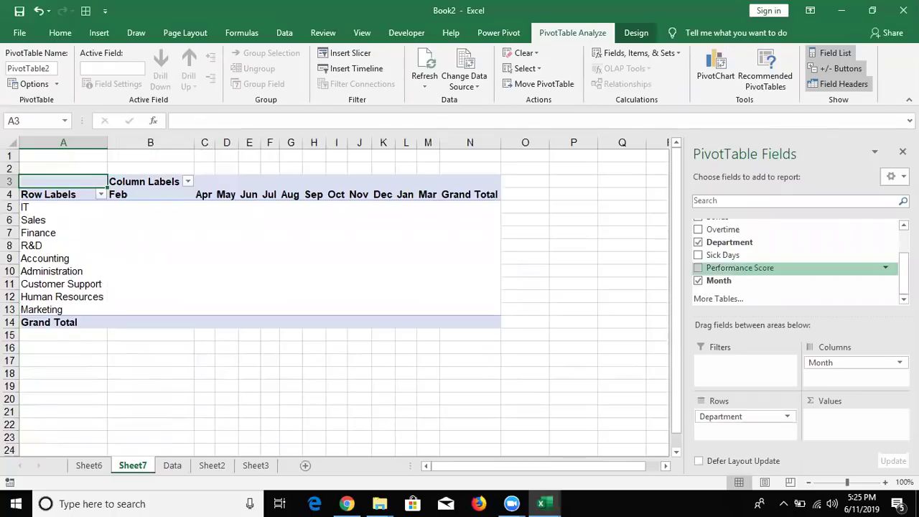
scroll(791, 234, up, 1)
scroll(786, 254, up, 2)
mouse_move(786, 251)
mouse_down()
mouse_move(876, 304)
mouse_move(848, 420)
mouse_up()
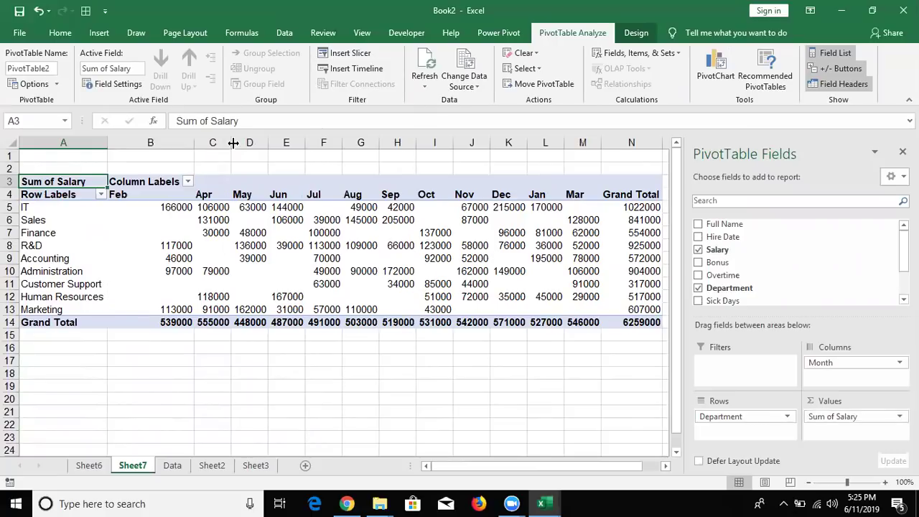
click(146, 218)
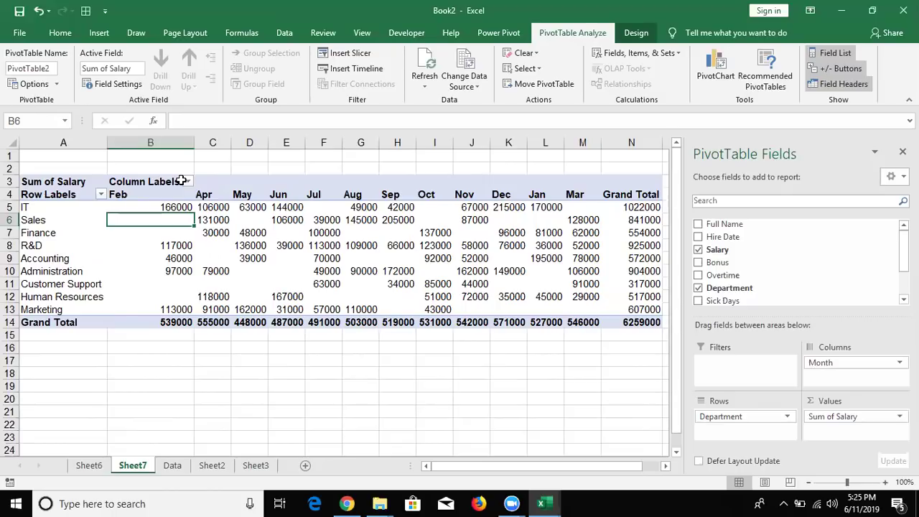
mouse_move(173, 246)
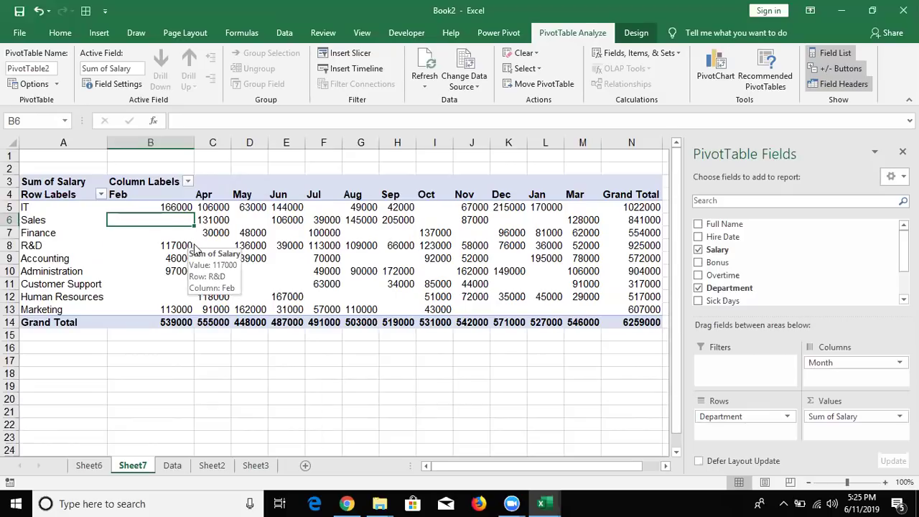
- Set 'For empty cells show' to 0 in PivotTable Options
right_click(194, 247)
click(269, 423)
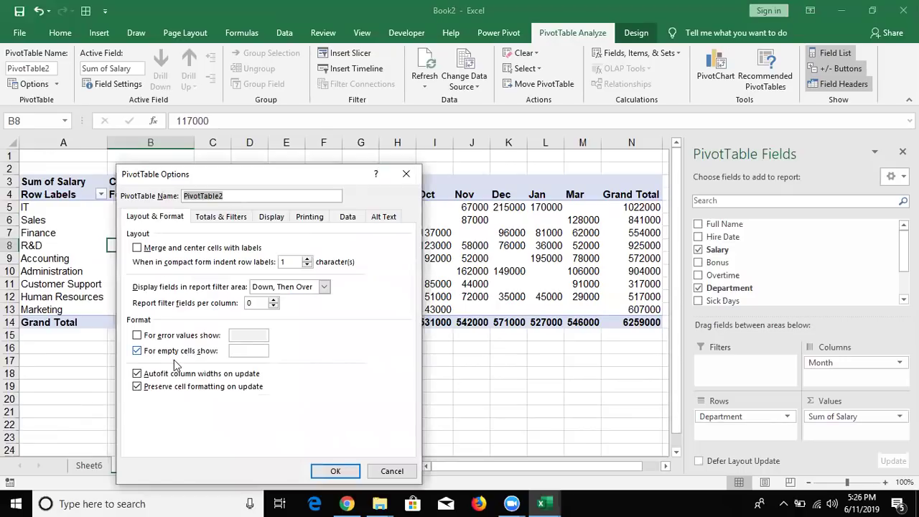
click(242, 350)
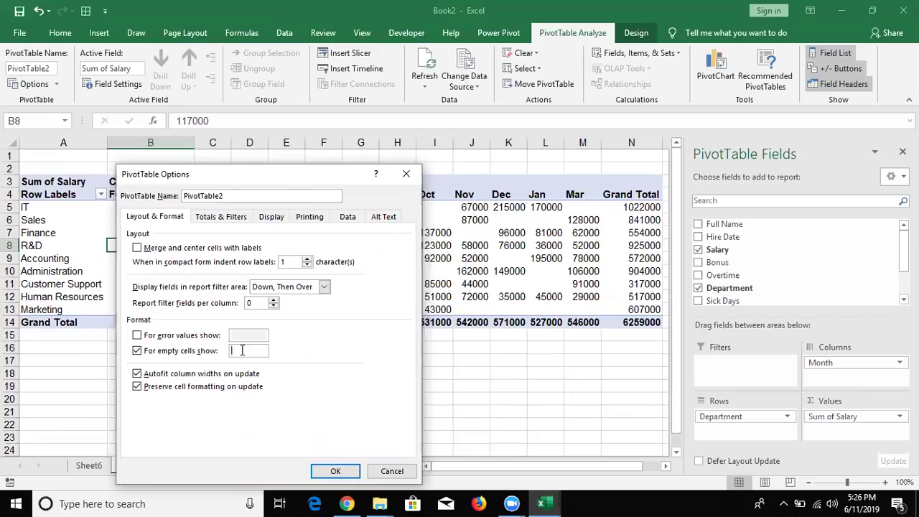
text(0)
key(Return)
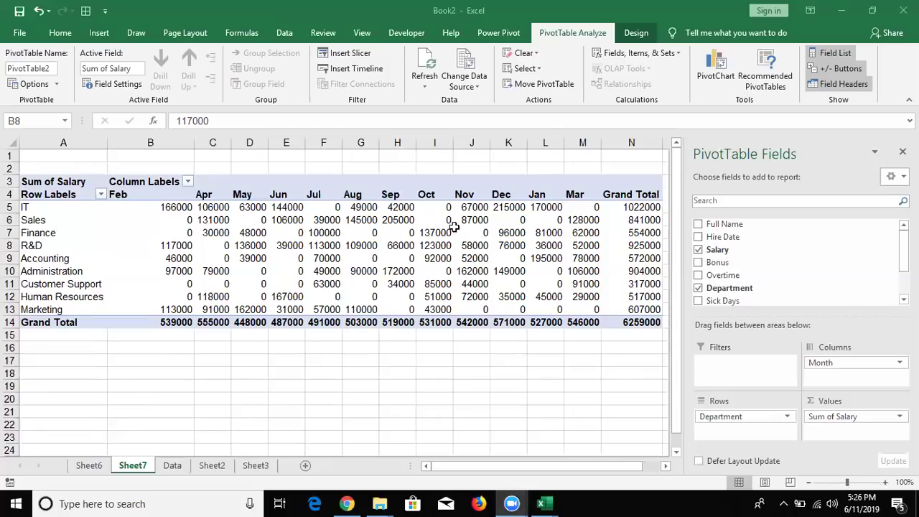
- Move the Month field from Columns into Rows beneath Department
drag(200, 194, 199, 208)
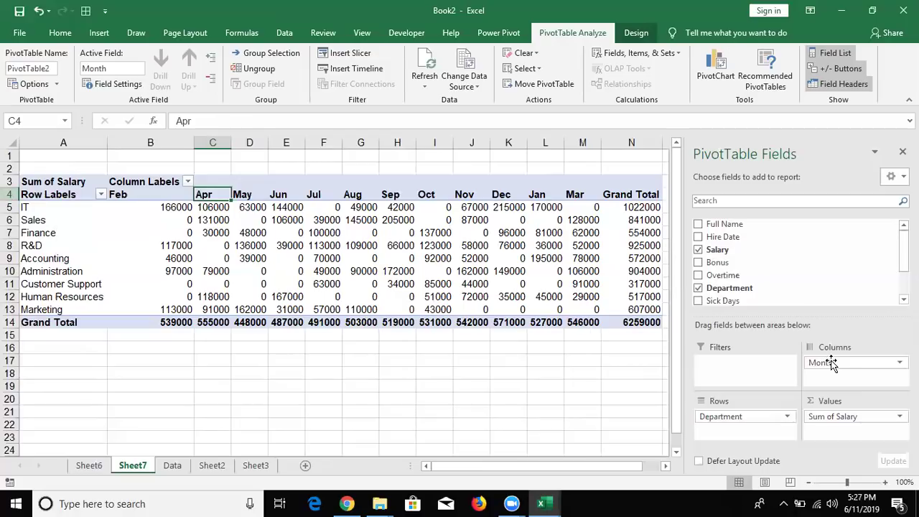
drag(833, 364, 725, 429)
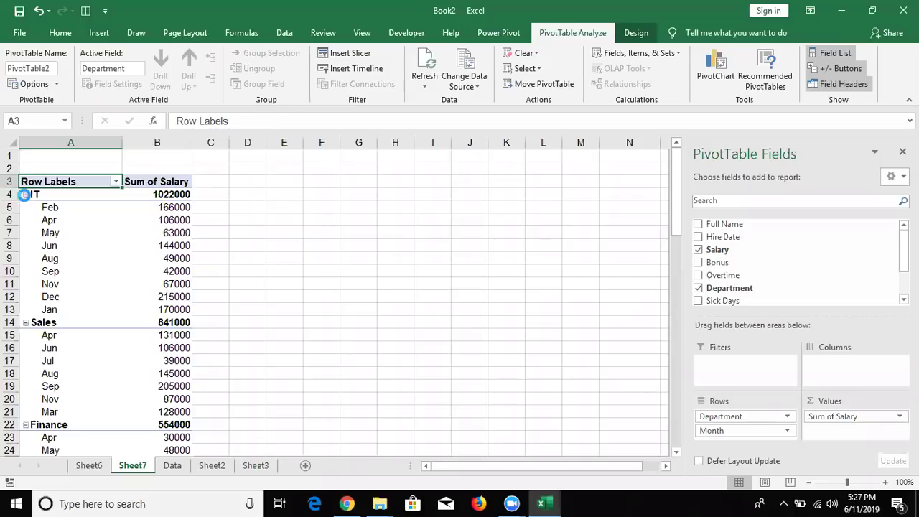
click(25, 195)
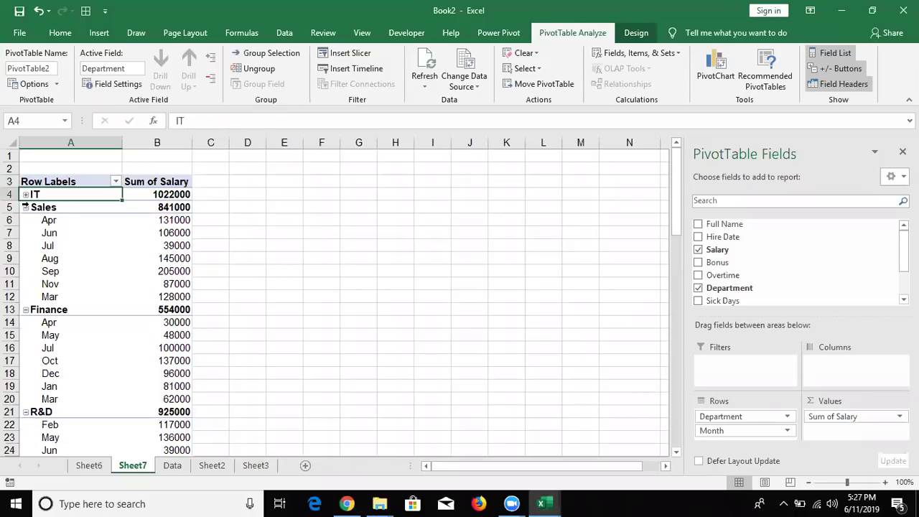
click(26, 208)
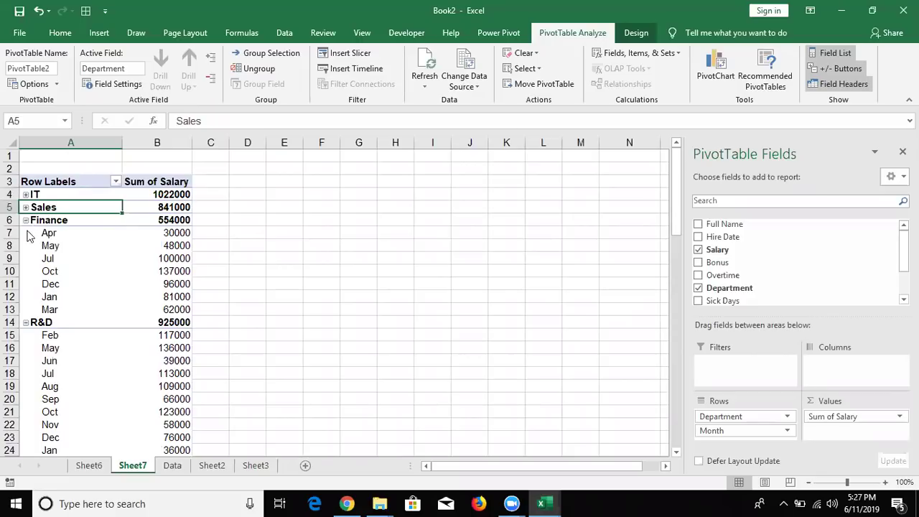
click(26, 220)
click(26, 233)
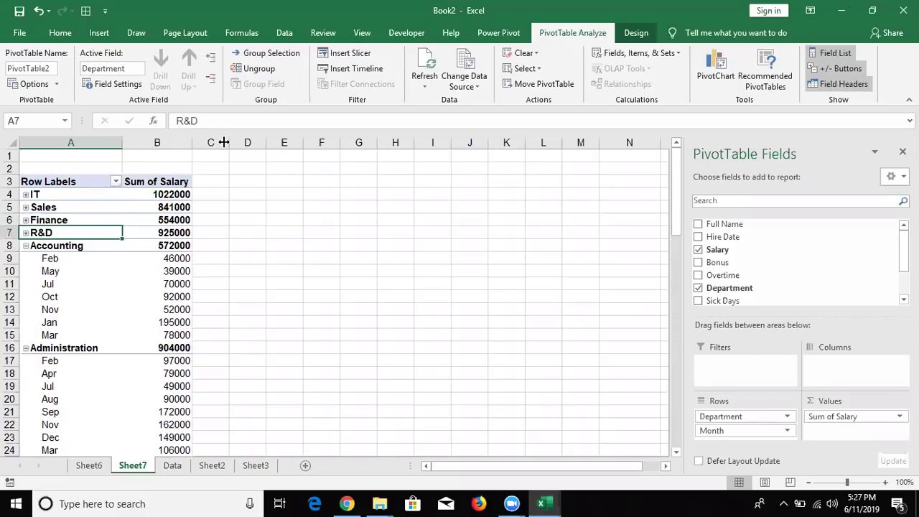
click(210, 79)
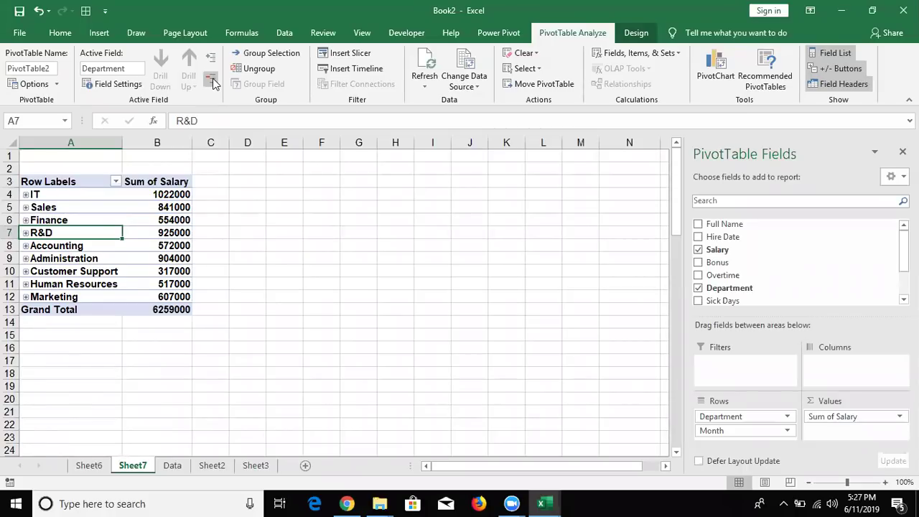
click(211, 58)
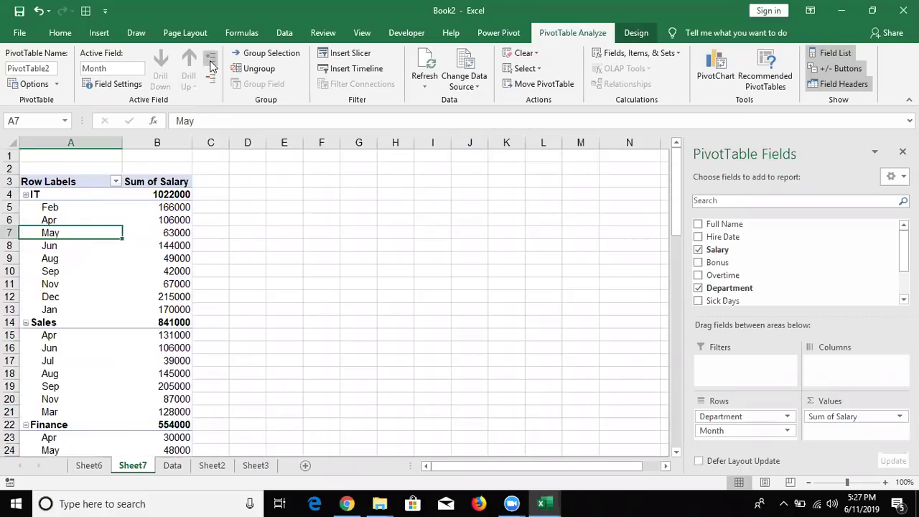
click(212, 77)
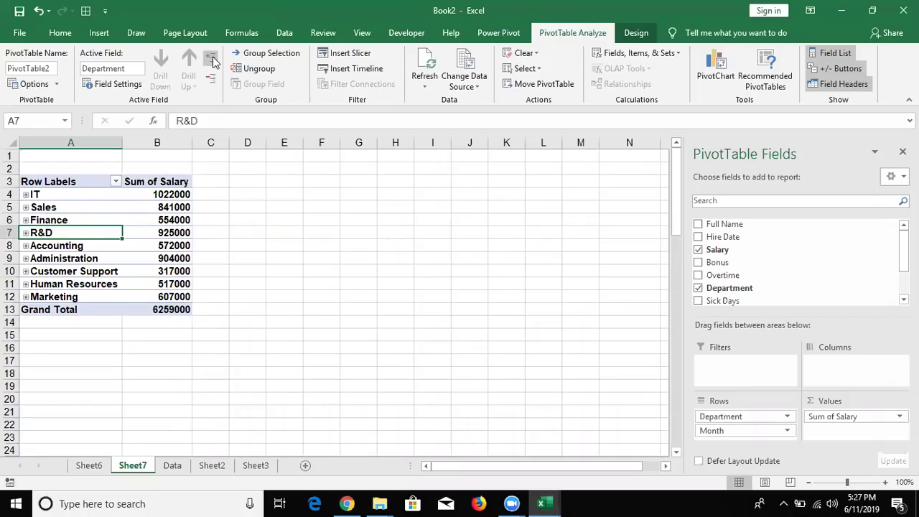
click(211, 61)
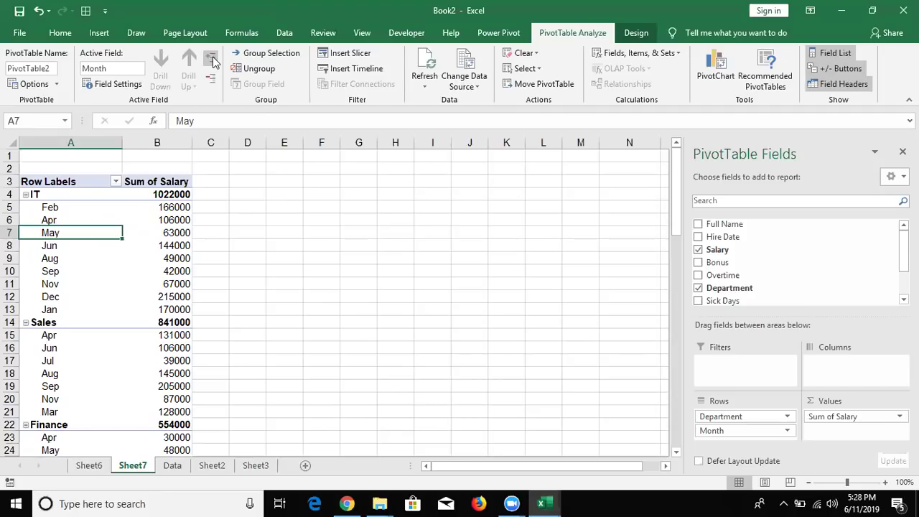
click(88, 138)
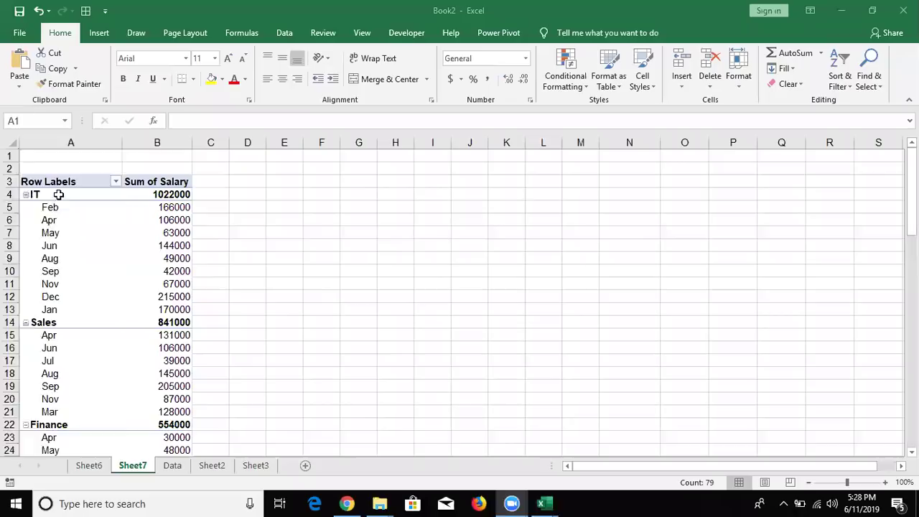
key(ctrl+space)
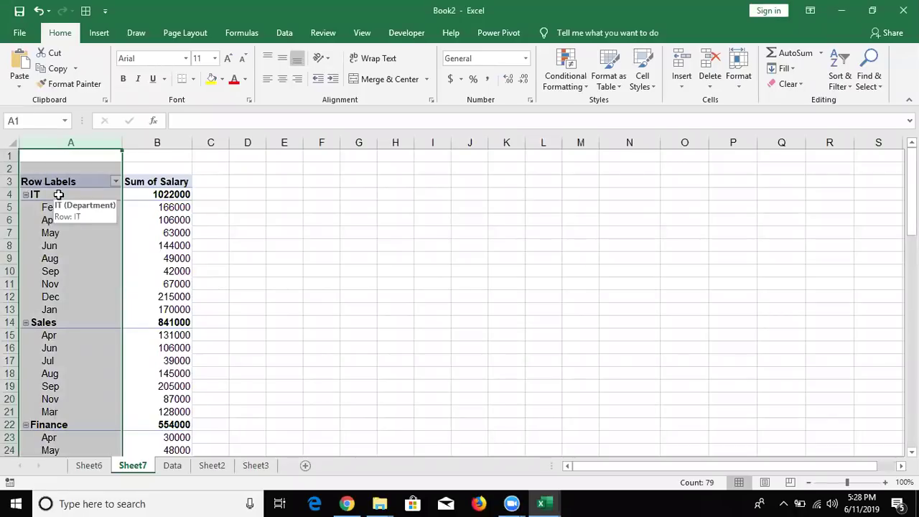
right_click(98, 232)
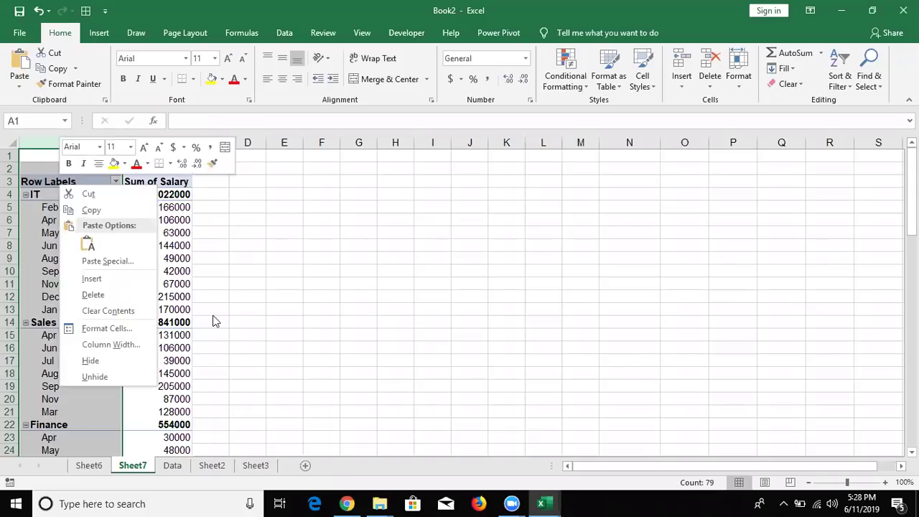
key(Escape)
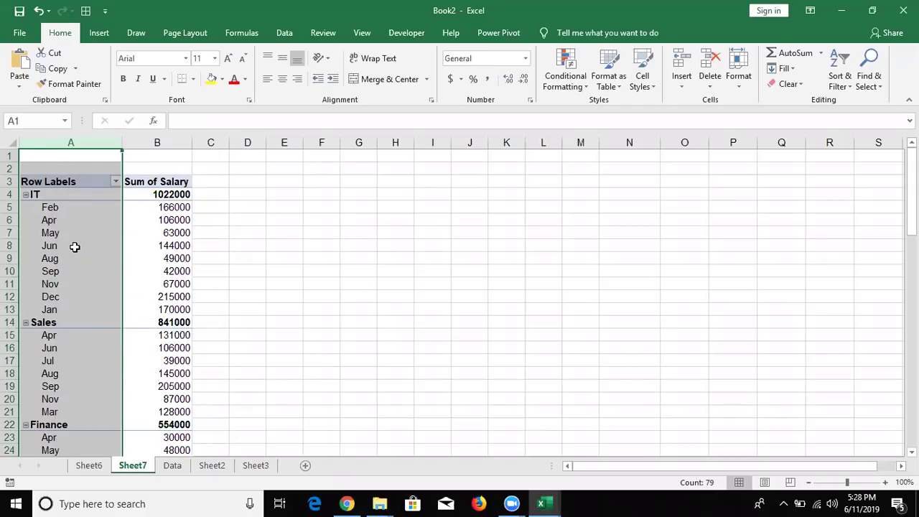
click(74, 247)
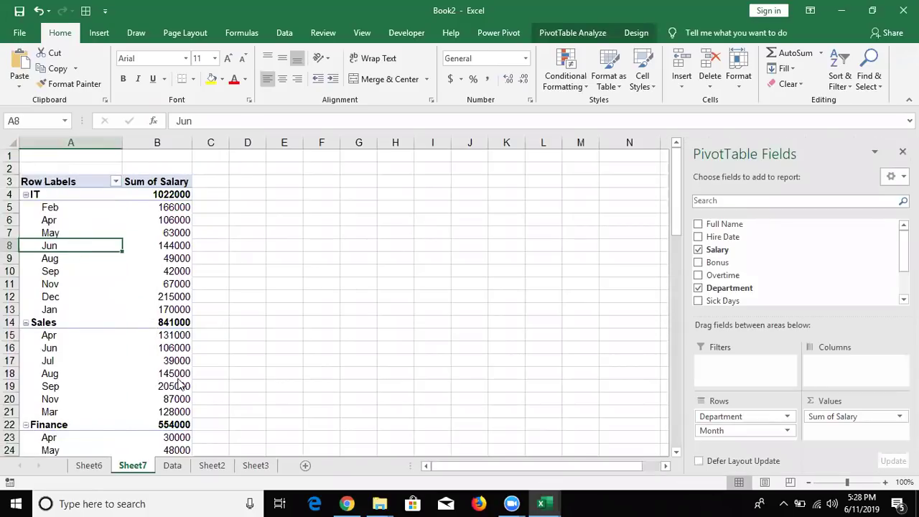
- Enable Classic PivotTable layout on the Display tab of PivotTable Options
right_click(76, 248)
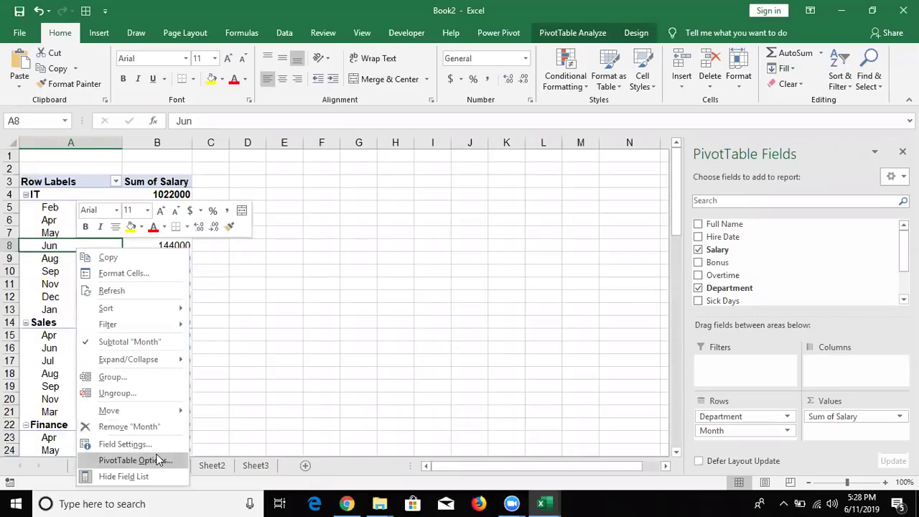
click(136, 460)
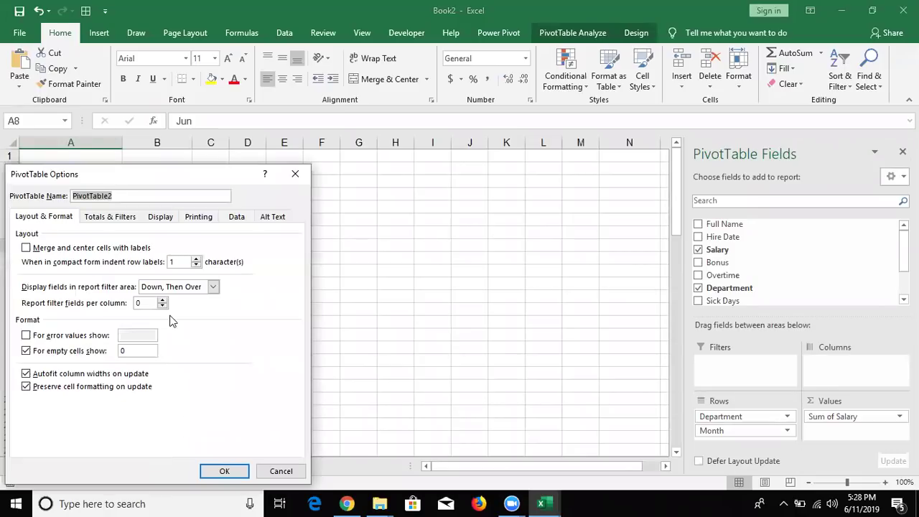
click(242, 218)
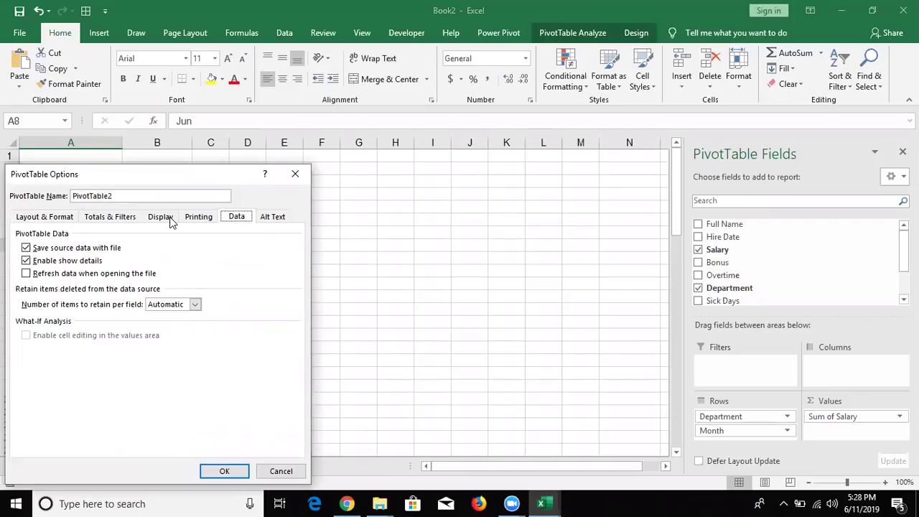
click(170, 221)
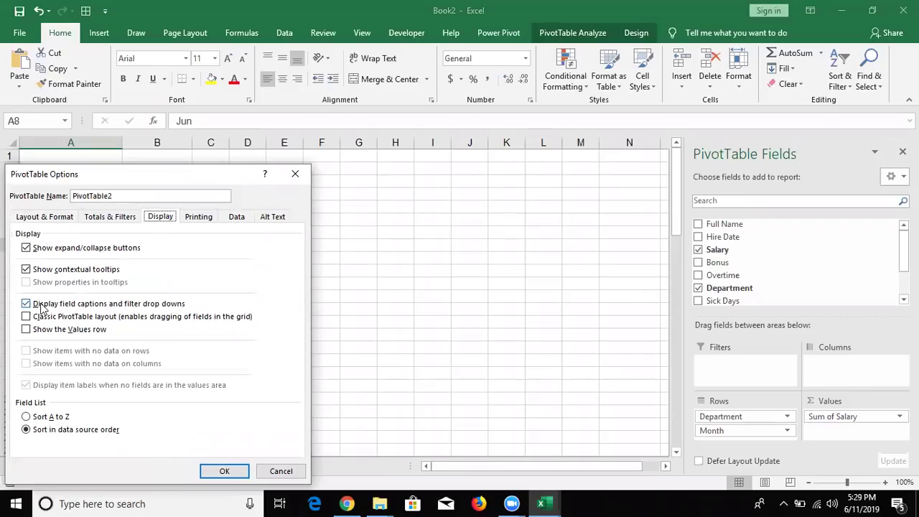
click(27, 317)
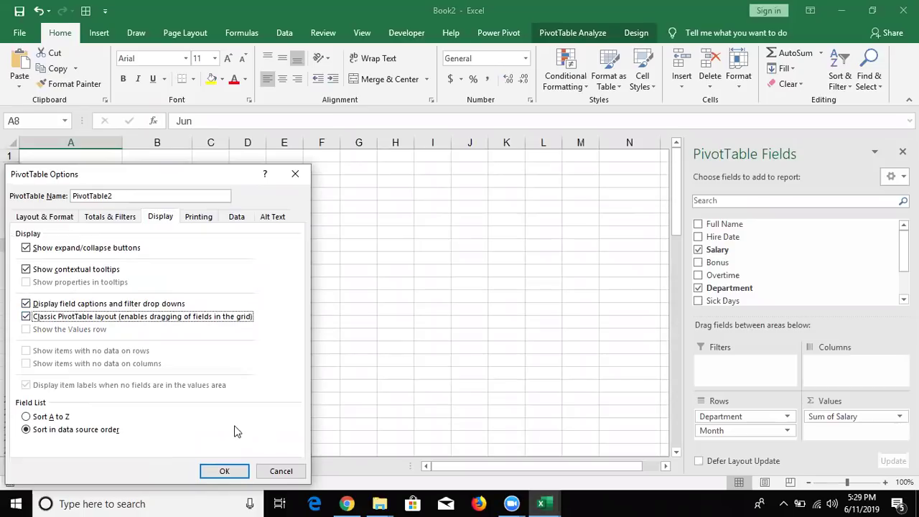
click(239, 470)
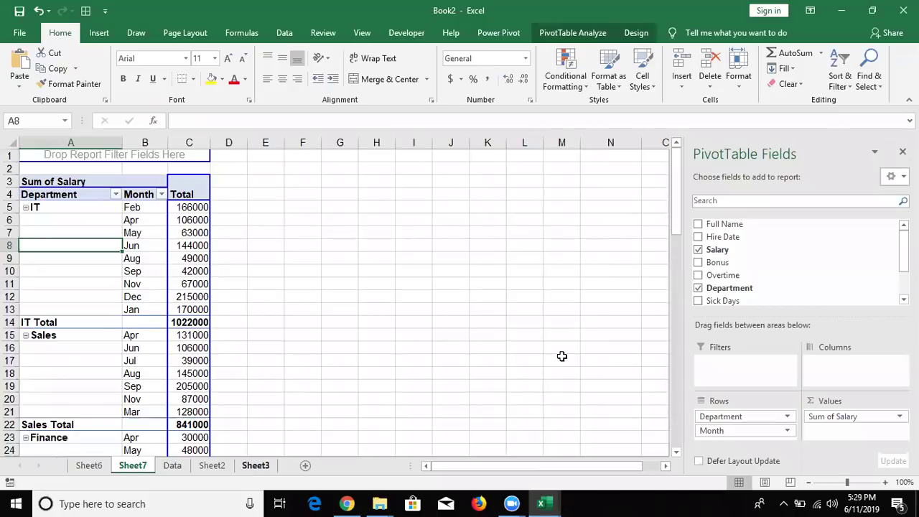
- Look over the Design tab's Report Layout choices without changing them, then select the IT Total row
click(636, 33)
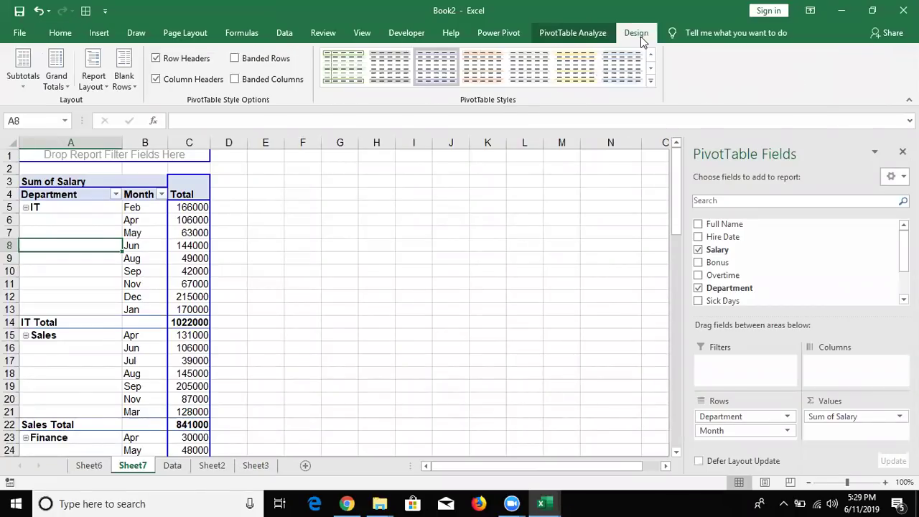
click(87, 83)
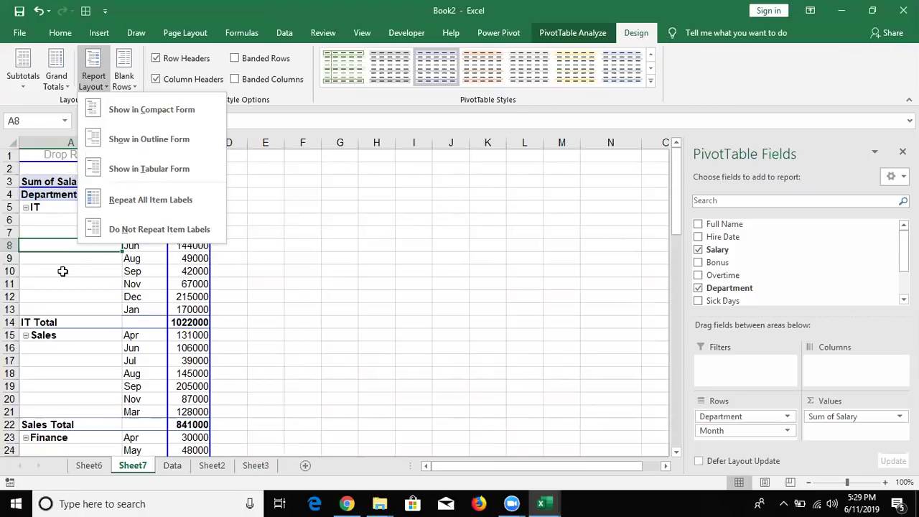
click(59, 324)
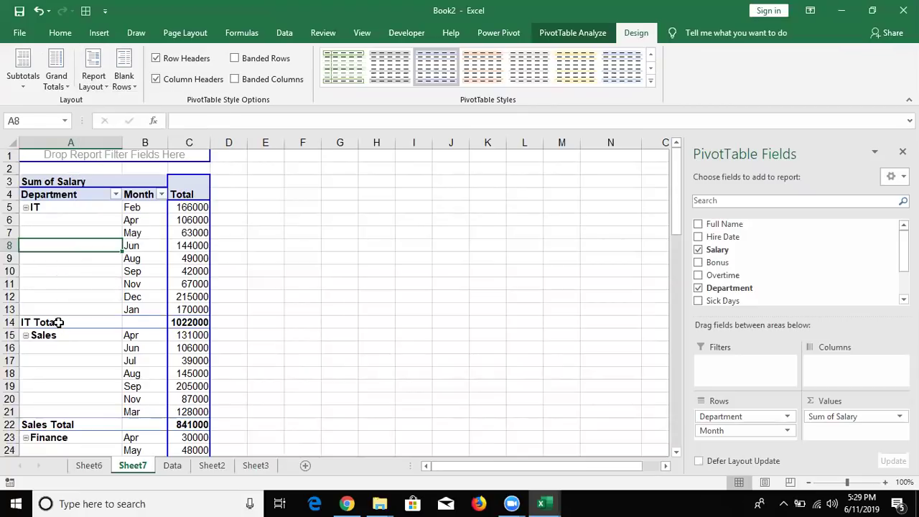
click(61, 322)
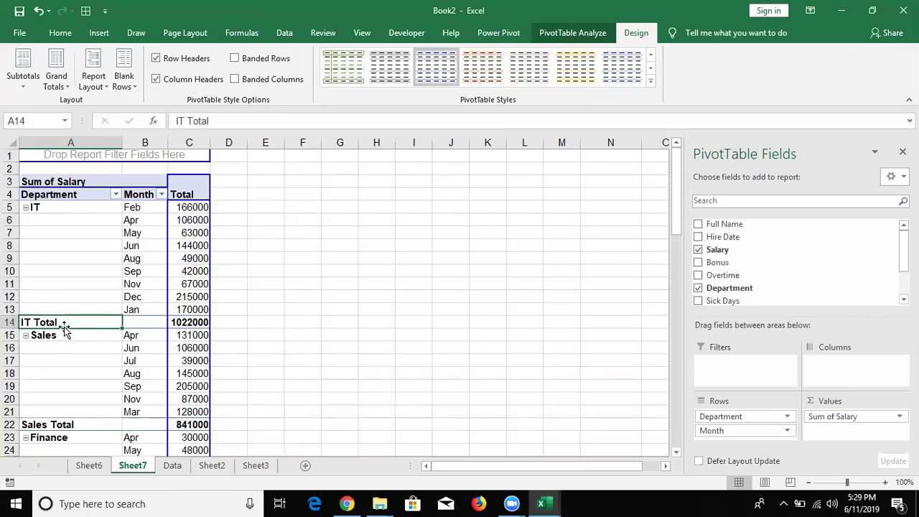
right_click(64, 325)
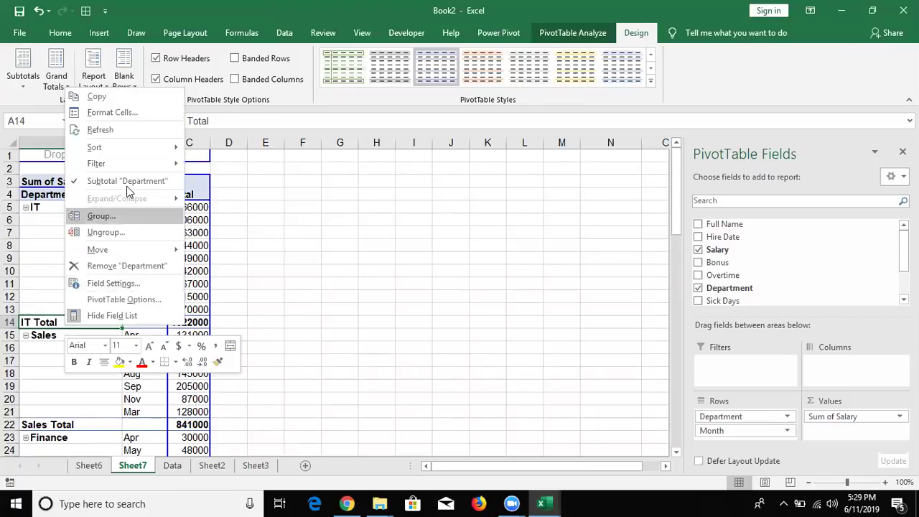
click(126, 182)
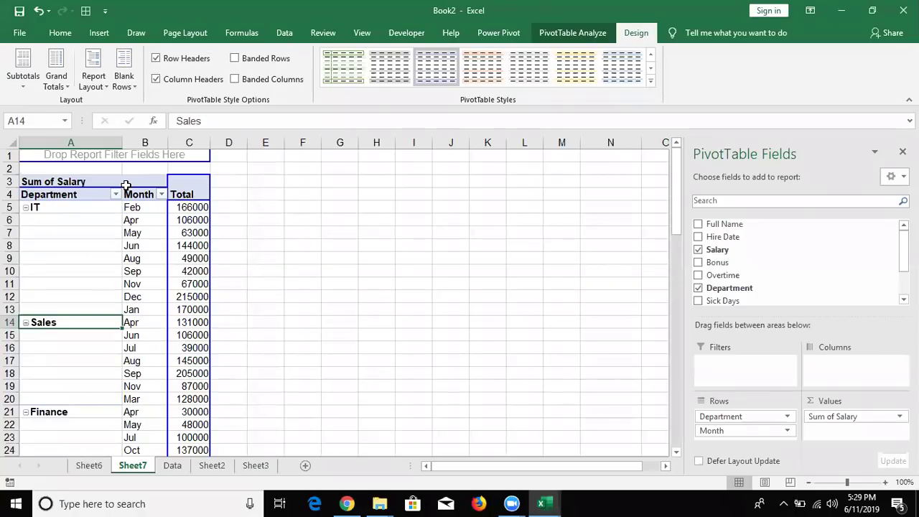
mouse_move(100, 208)
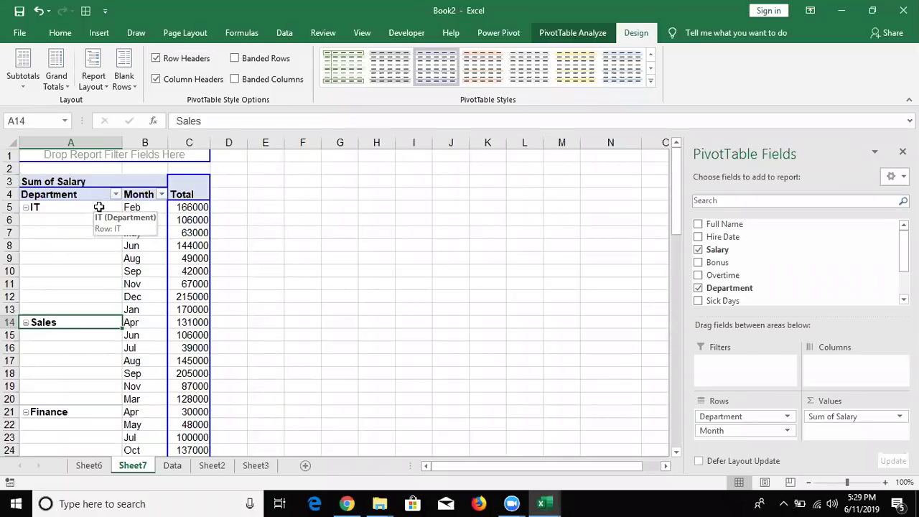
click(99, 207)
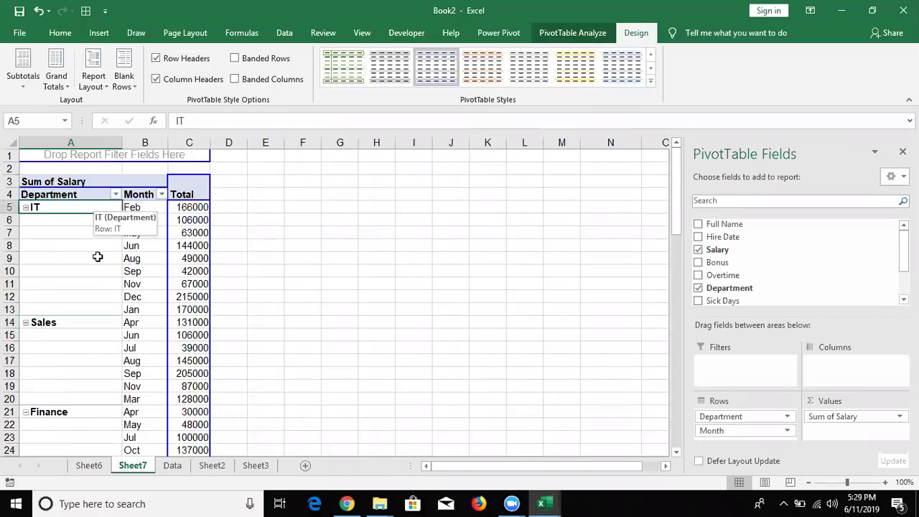
shift+click(140, 210)
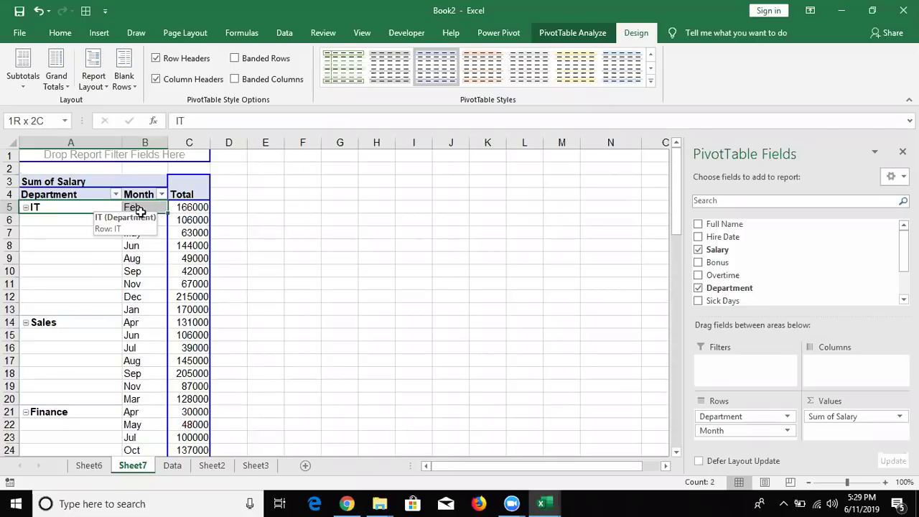
click(106, 209)
shift+click(84, 306)
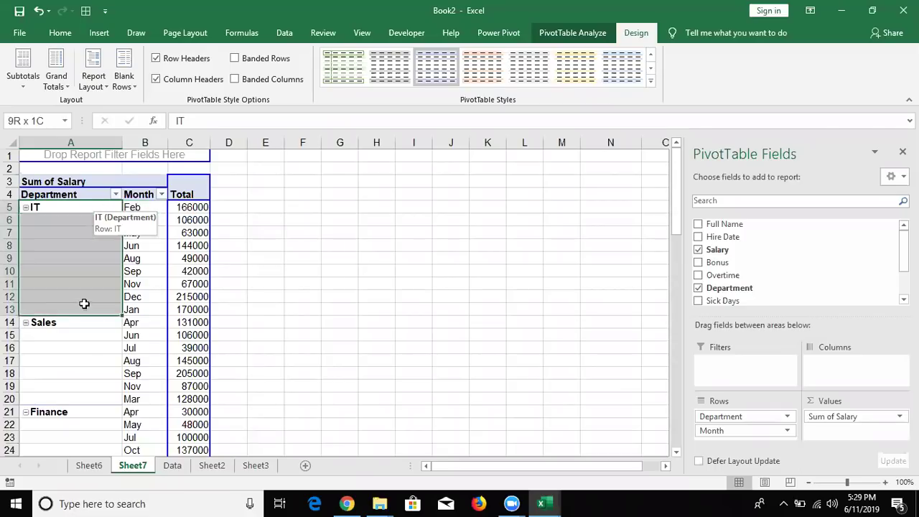
click(123, 272)
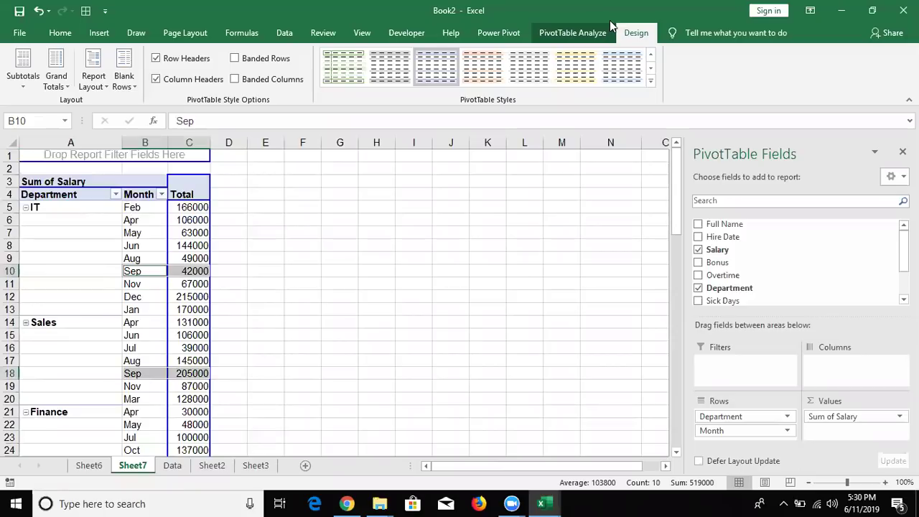
key(alt+j)
key(y)
key(p)
click(144, 206)
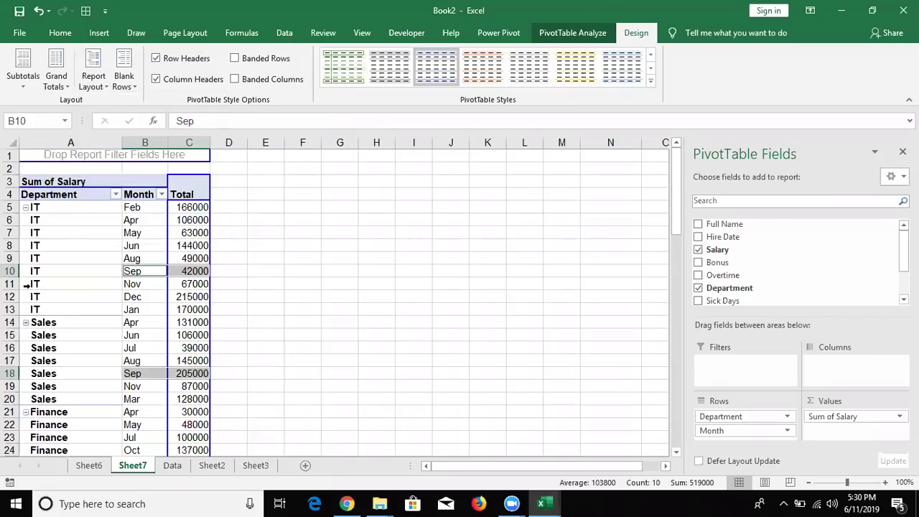
click(128, 83)
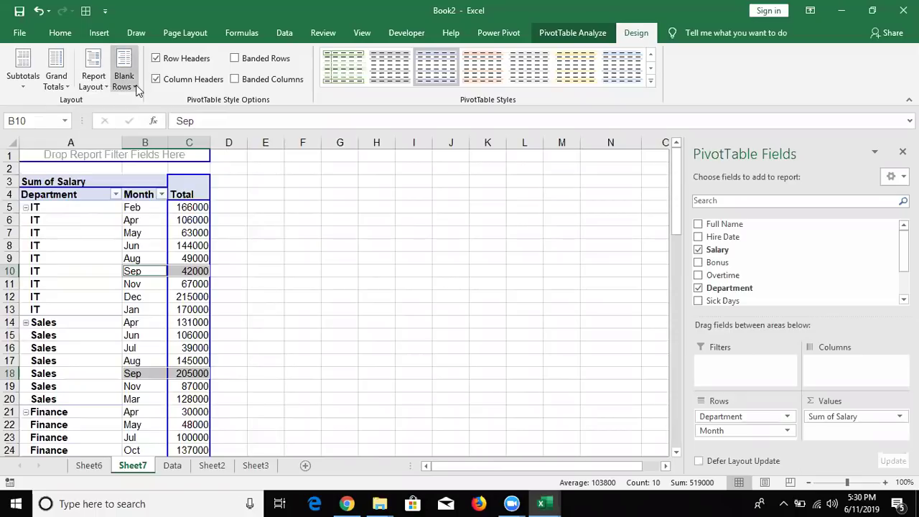
click(173, 111)
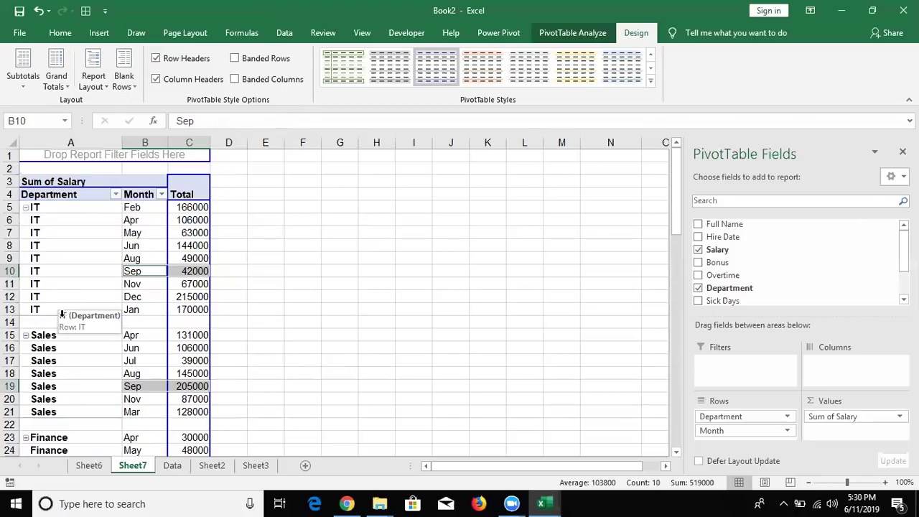
right_click(64, 319)
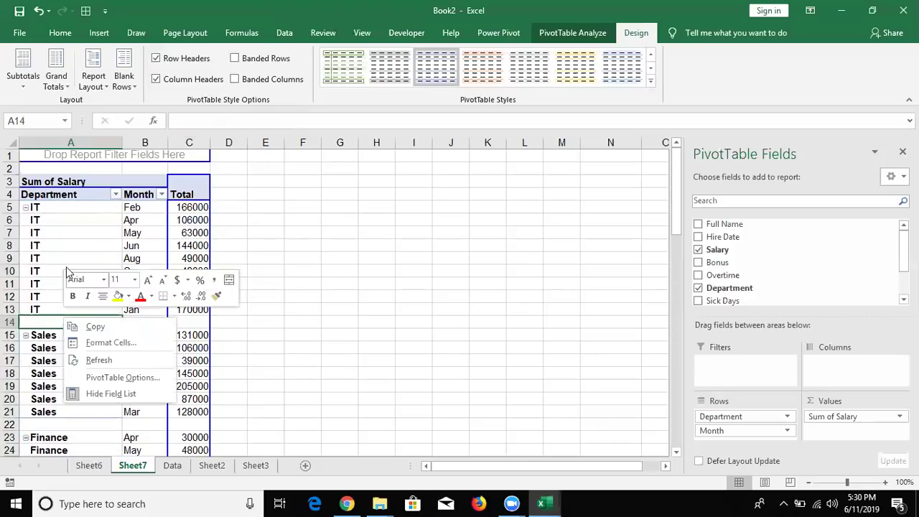
click(136, 88)
click(125, 84)
click(148, 140)
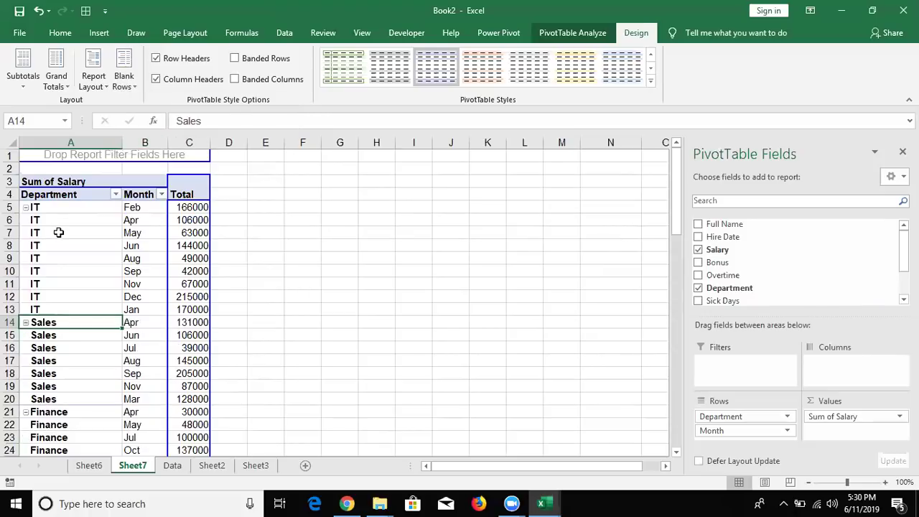
click(111, 79)
click(135, 215)
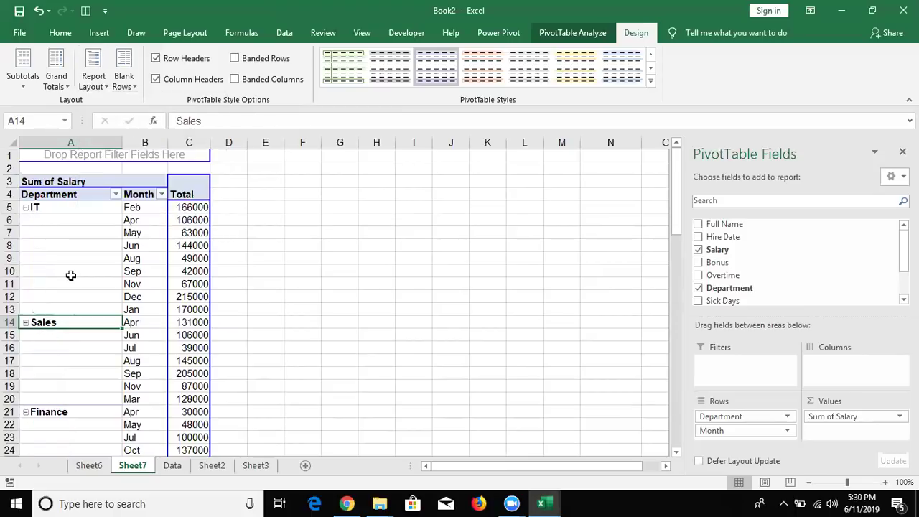
- Try merging the IT label cells with the Home ribbon's Merge command and dismiss the error
key(Up)
key(Up)
key(Up)
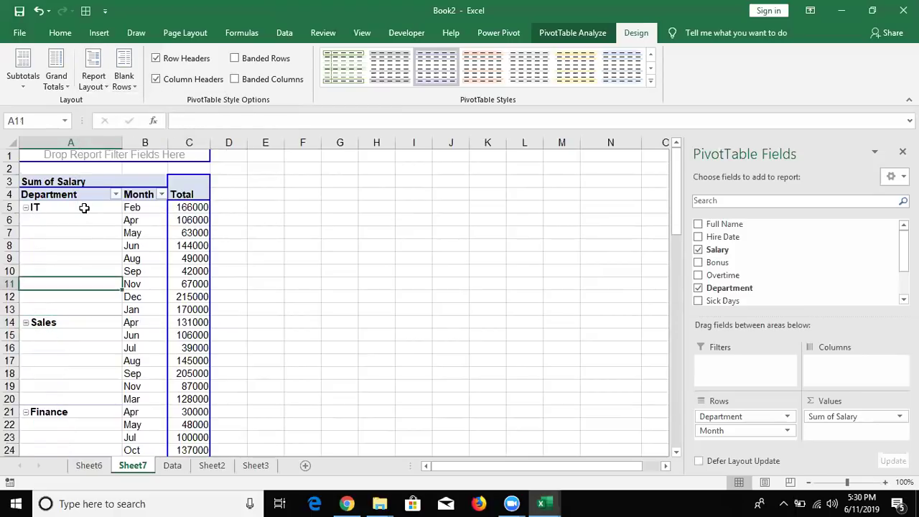
drag(84, 207, 69, 303)
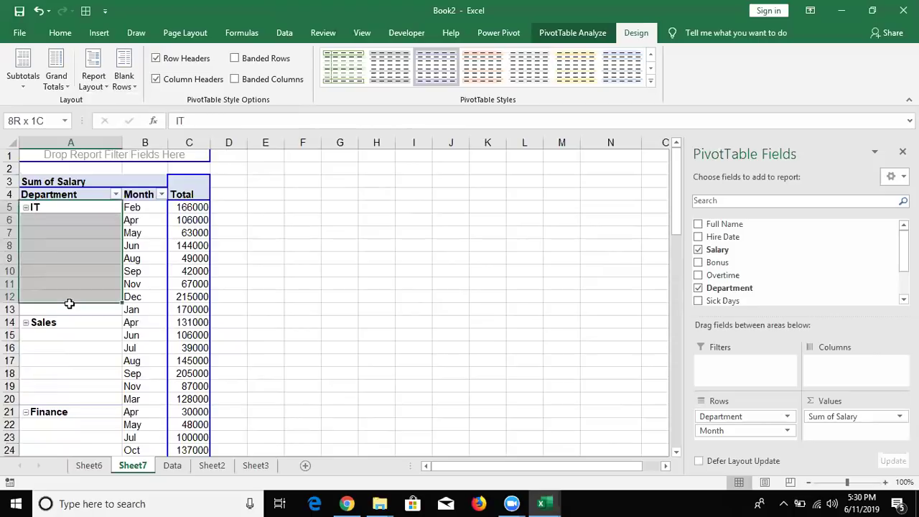
key(shift+Down)
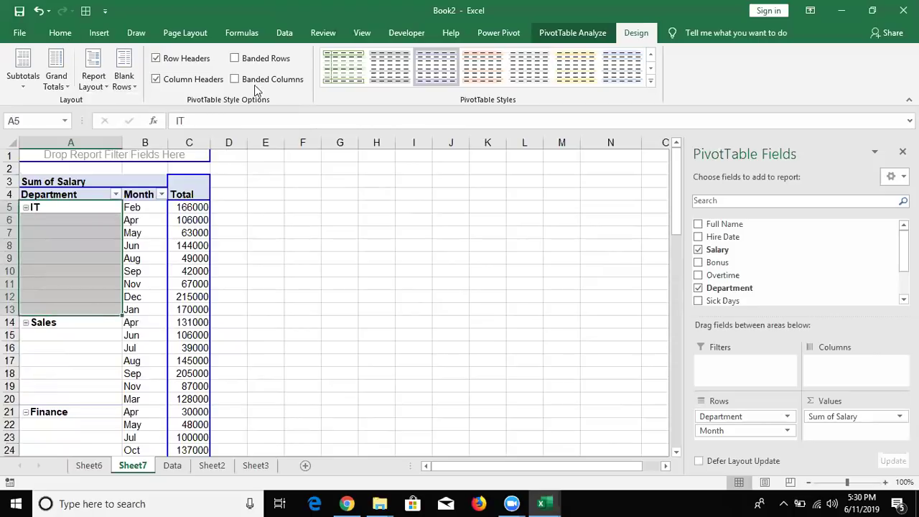
key(alt+h)
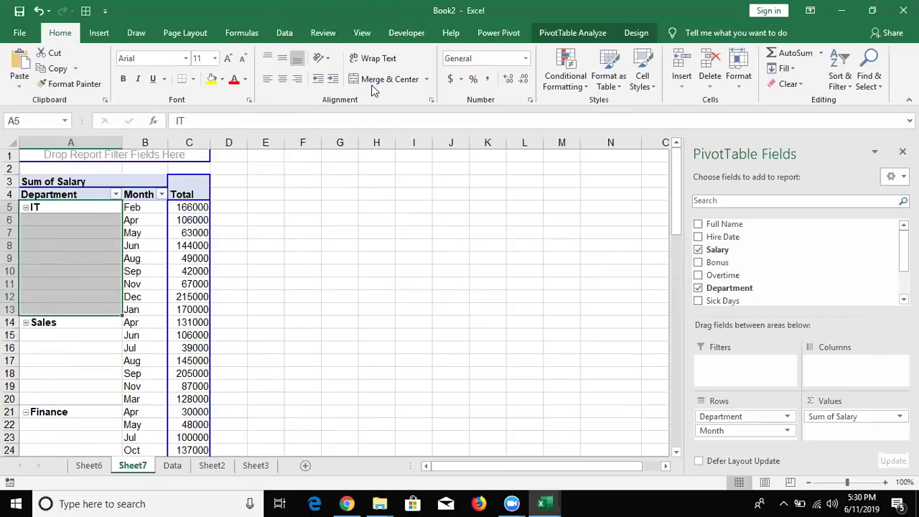
click(372, 84)
key(Return)
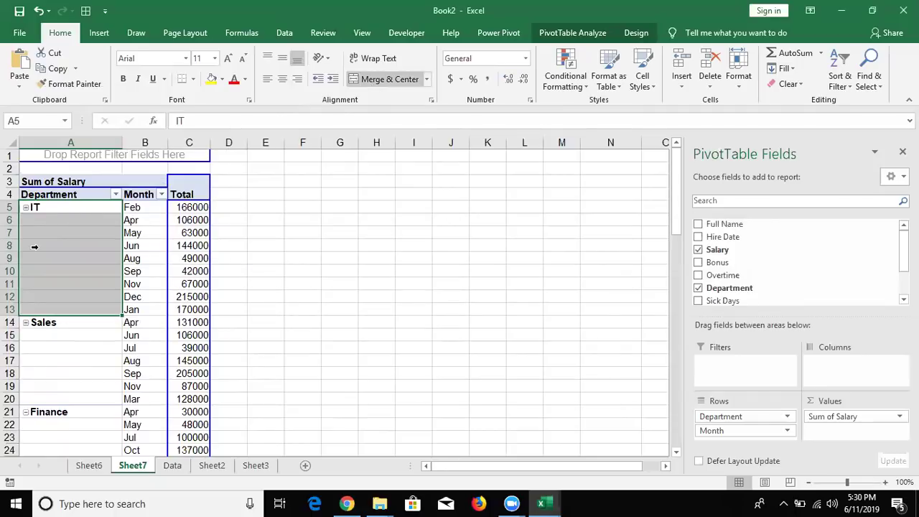
- Turn on 'Merge and center cells with labels' in PivotTable Options and check the merged department labels
right_click(38, 249)
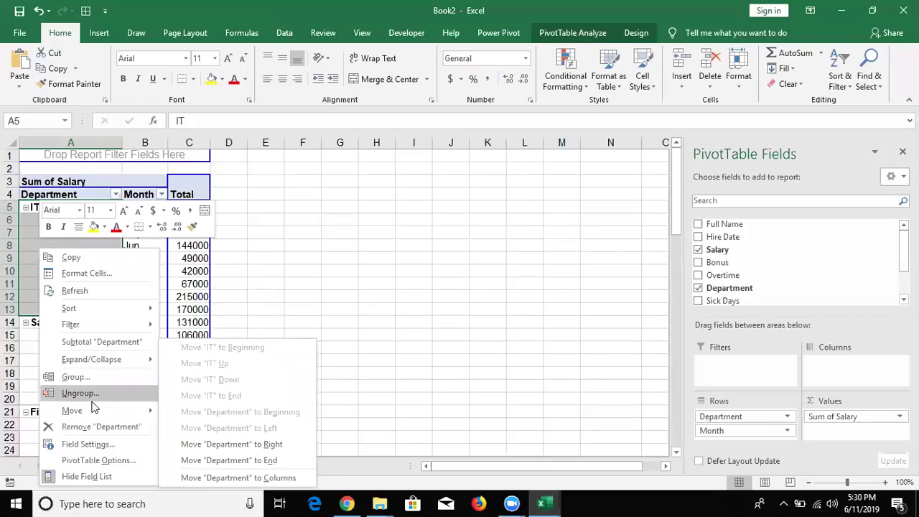
click(90, 459)
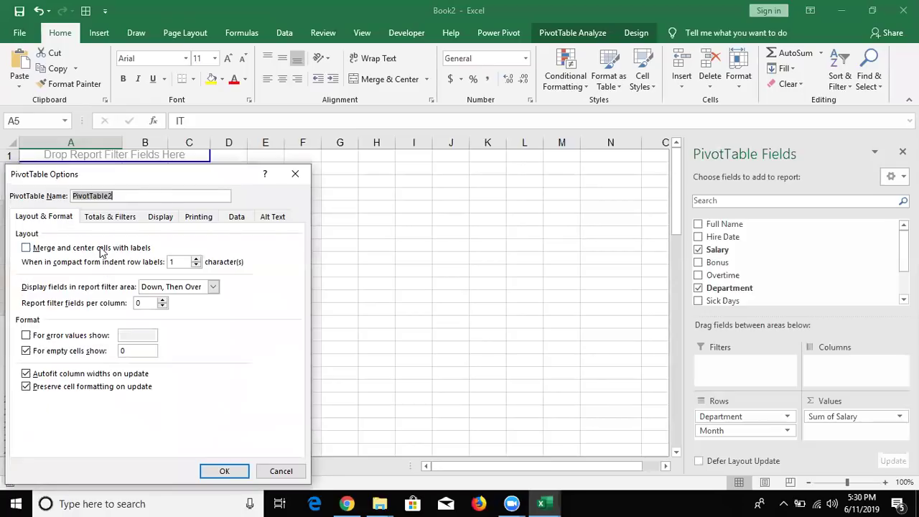
click(101, 248)
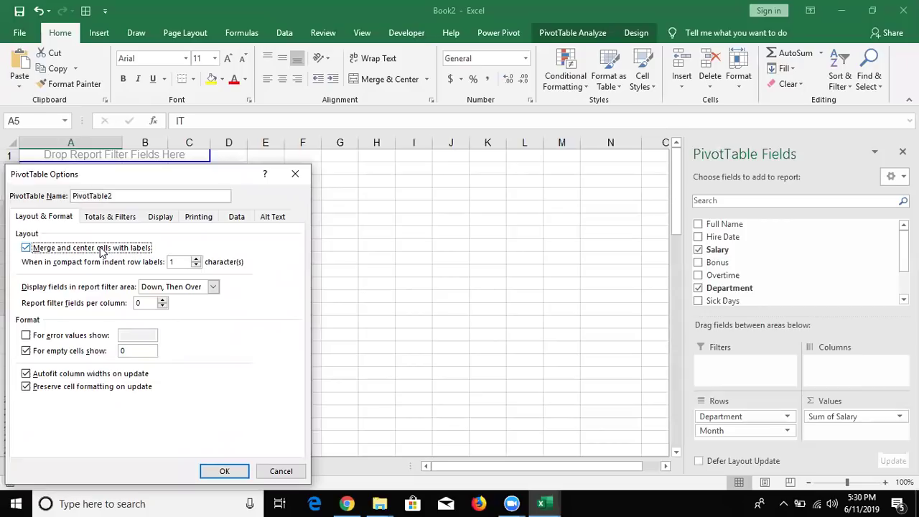
key(Return)
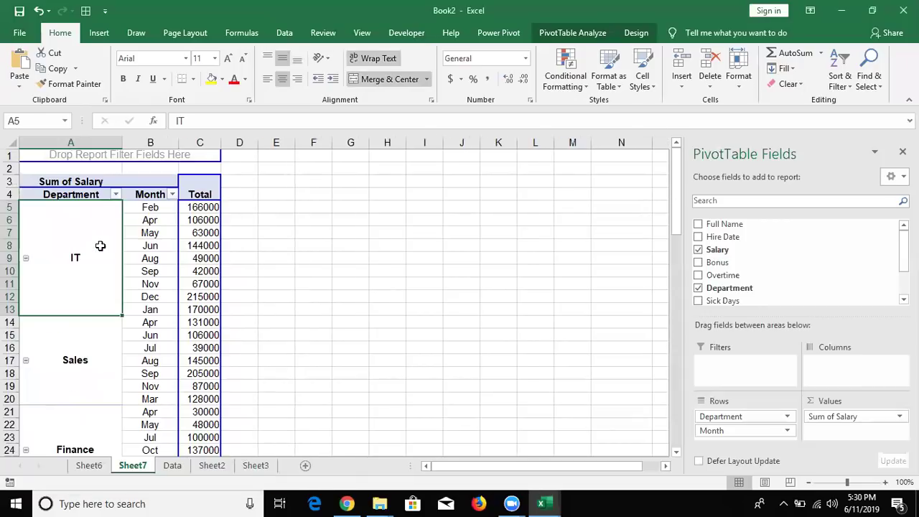
key(Down)
key(Down)
key(Down)
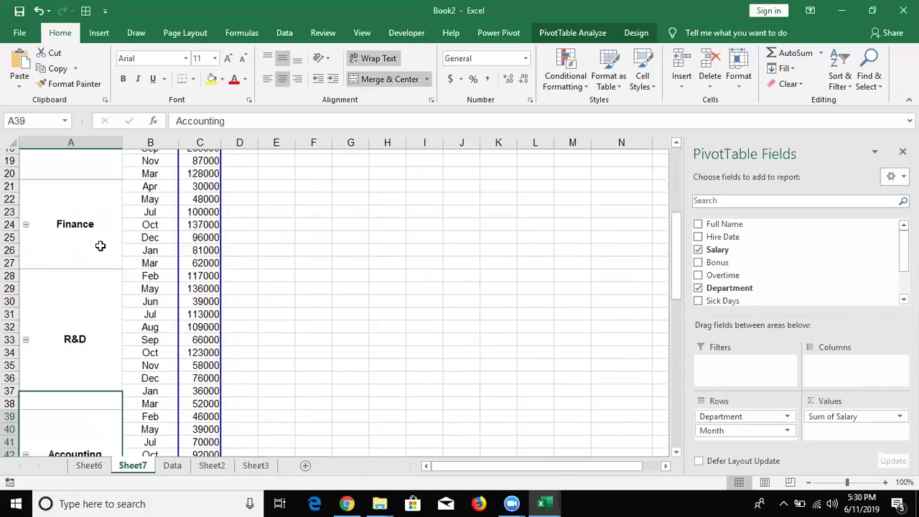
key(Down)
key(Down)
key(Down)
key(Up)
key(Up)
key(Up)
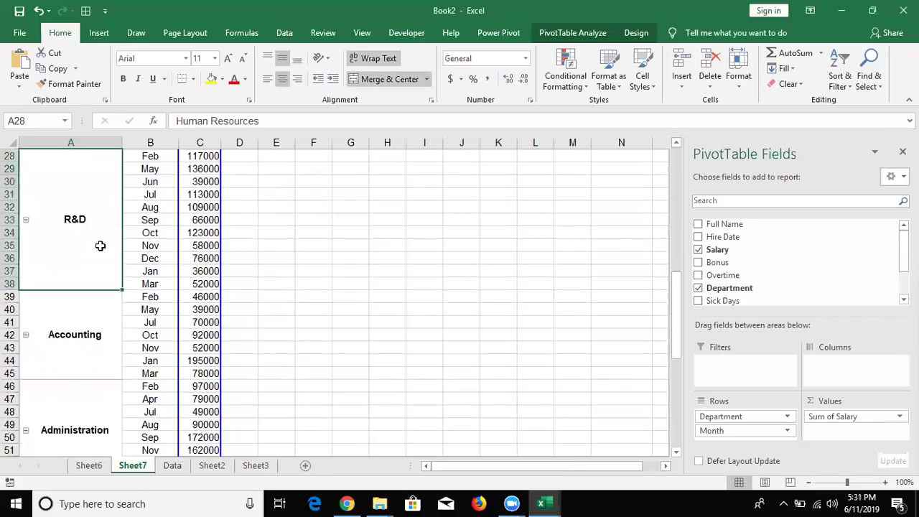
key(Up)
key(Up)
key(Up)
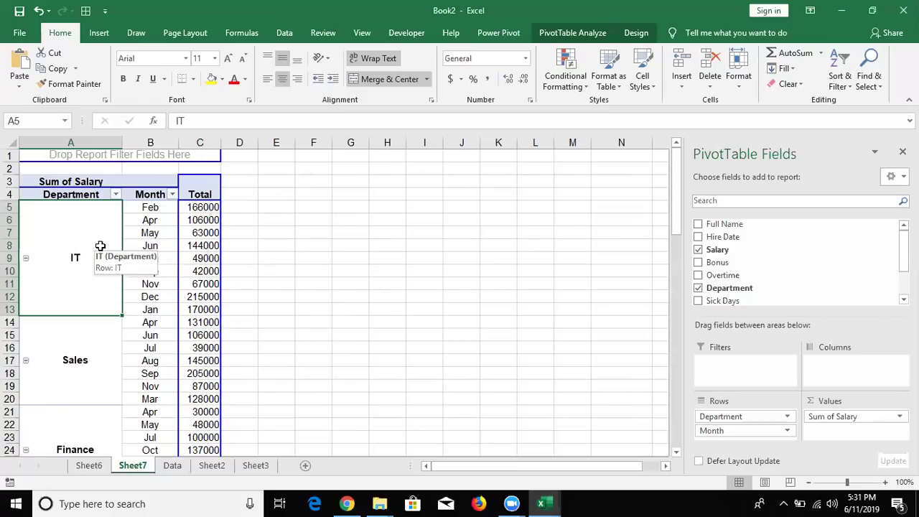
click(150, 234)
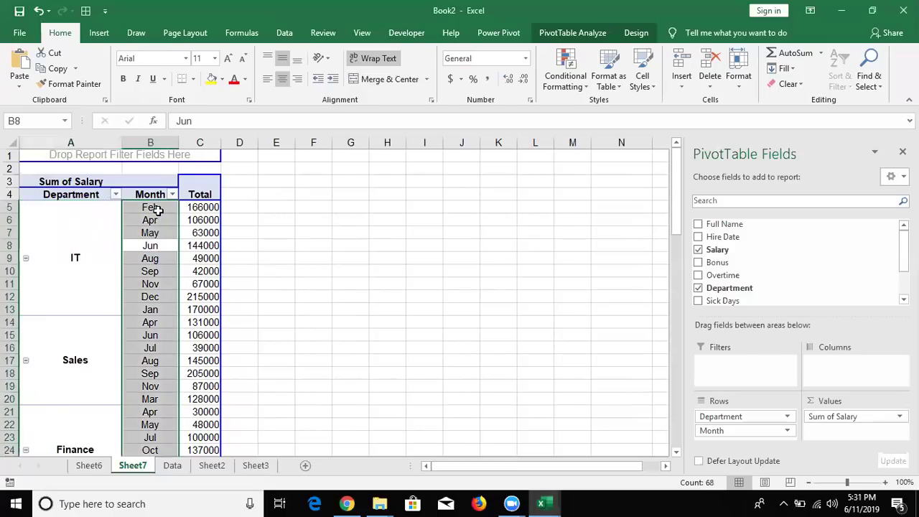
click(192, 215)
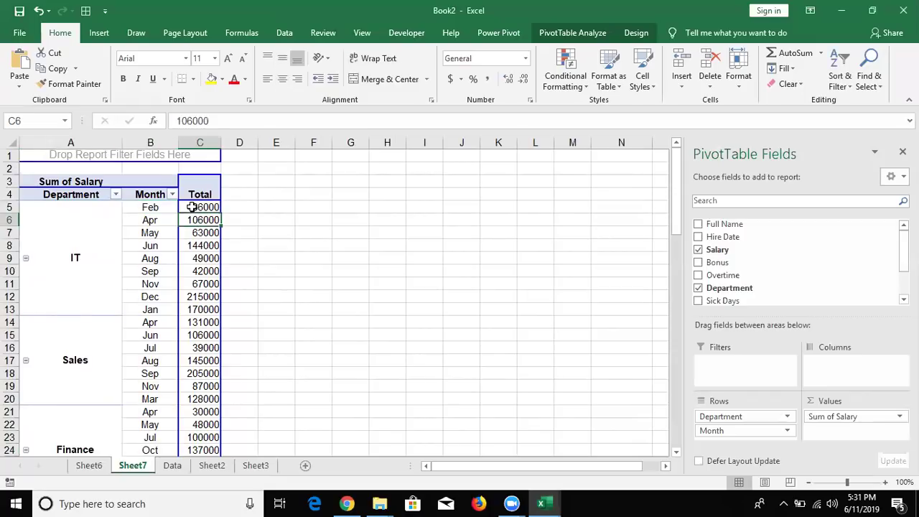
click(192, 206)
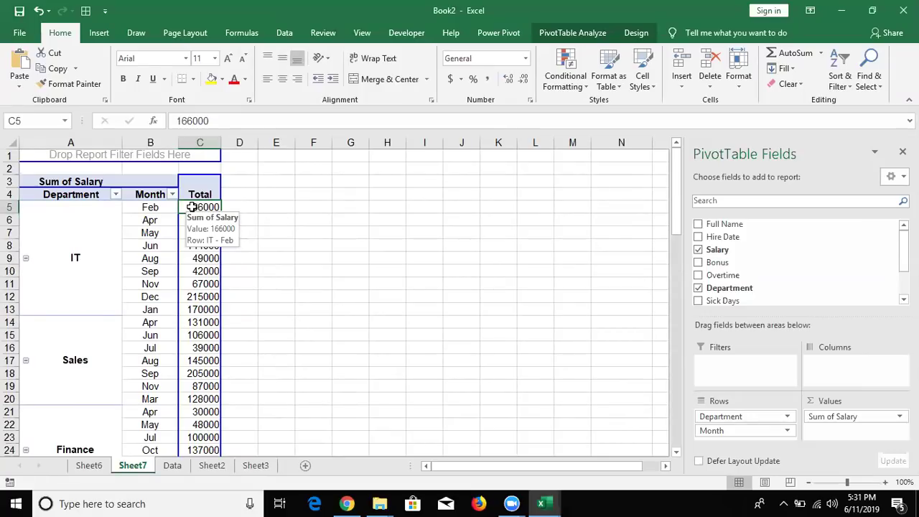
click(173, 465)
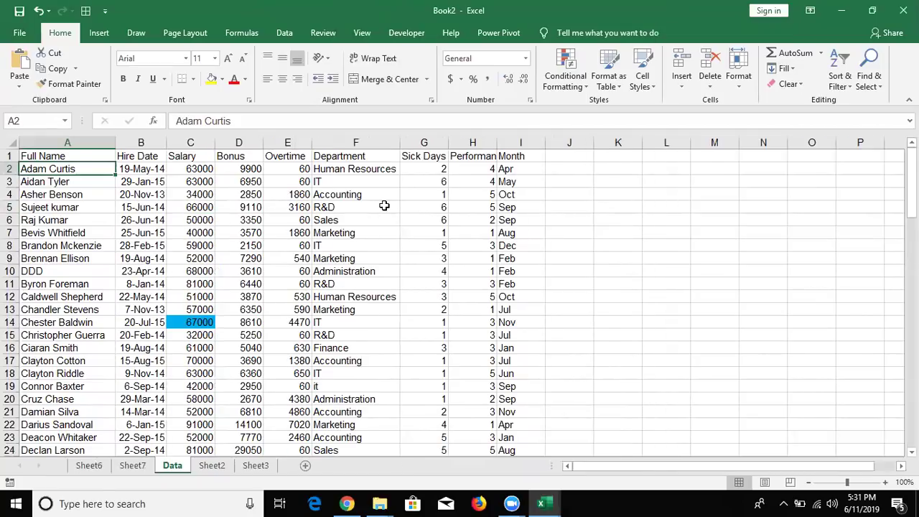
click(133, 465)
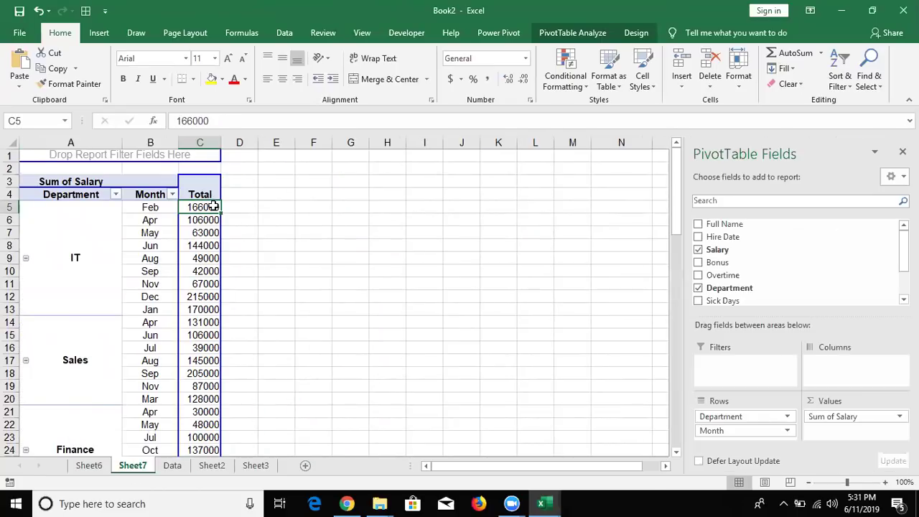
- Drill into IT's February total, delete the resulting Sheet8, then click an empty cell outside the pivot
double_click(213, 206)
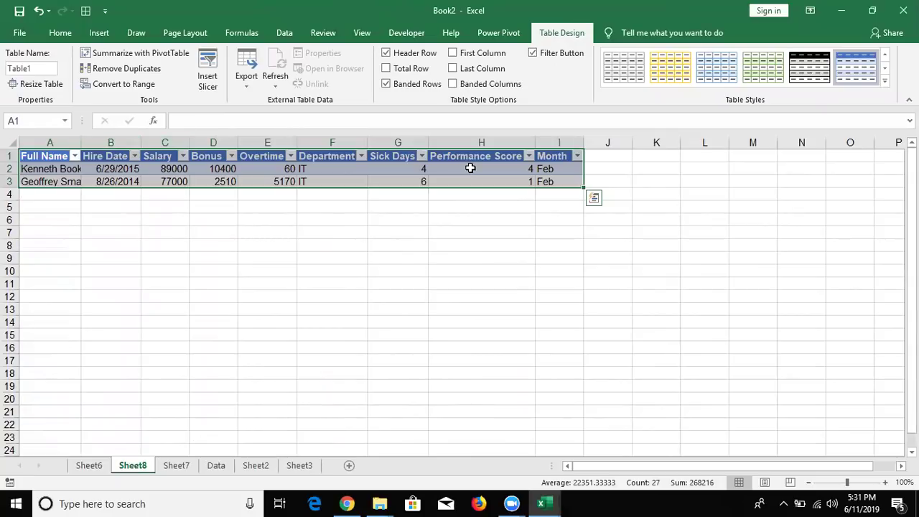
right_click(129, 470)
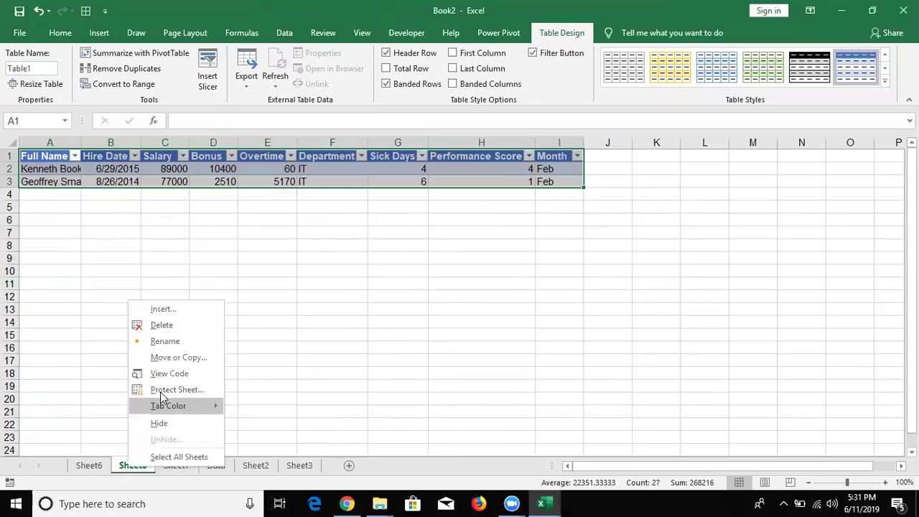
click(162, 325)
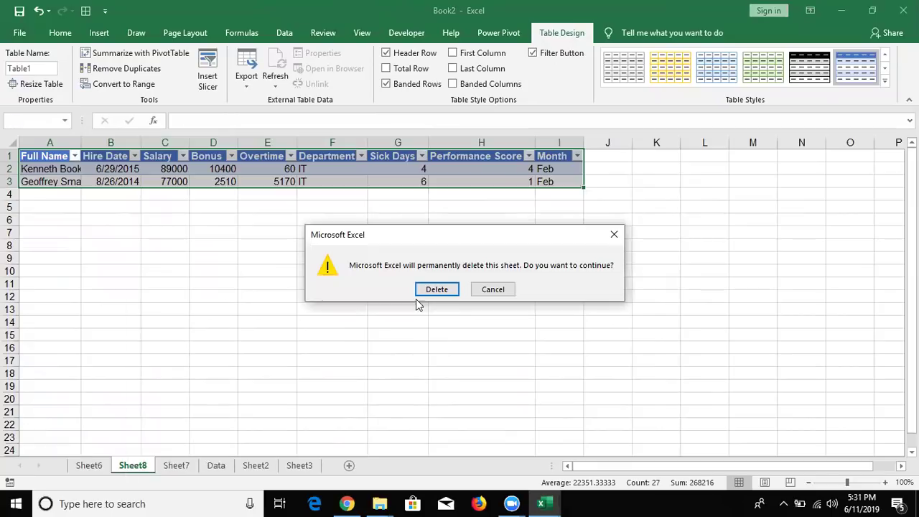
click(431, 291)
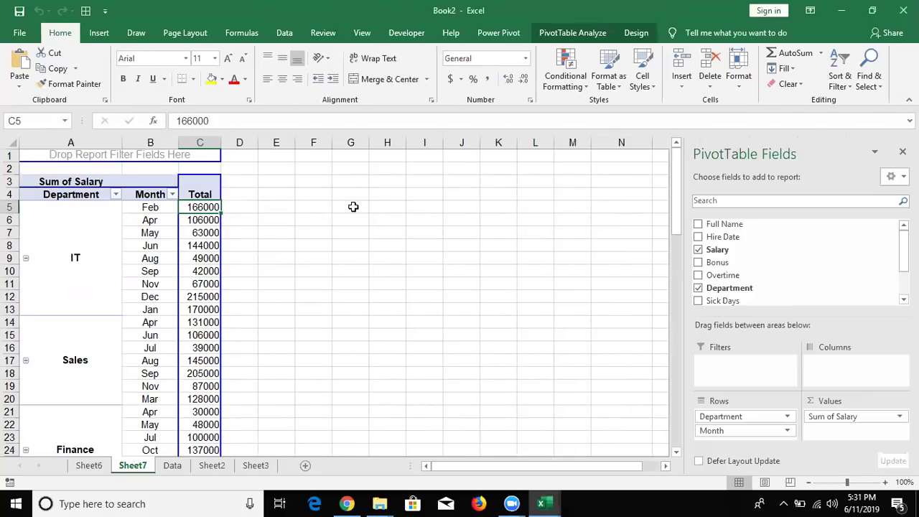
click(354, 207)
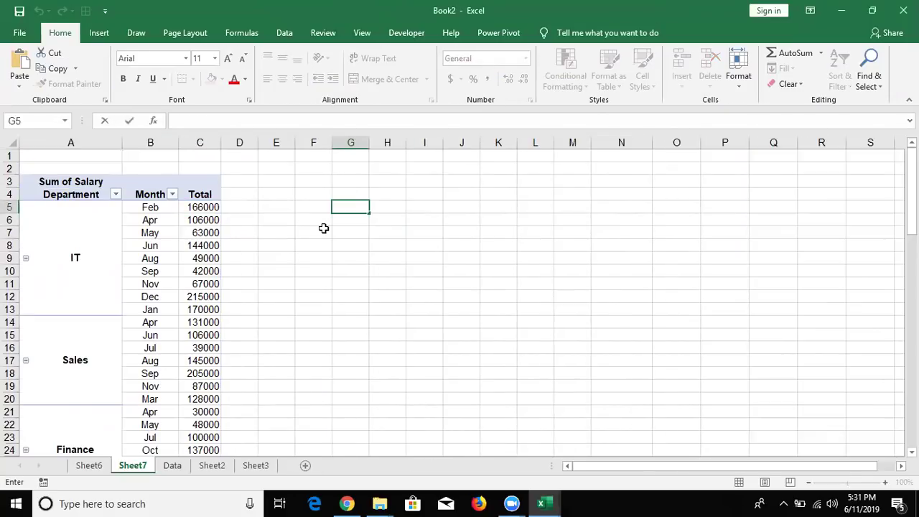
- Uncheck 'Enable show details' on the Data tab, then confirm IT's Aug total can't be drilled into
click(323, 229)
click(324, 197)
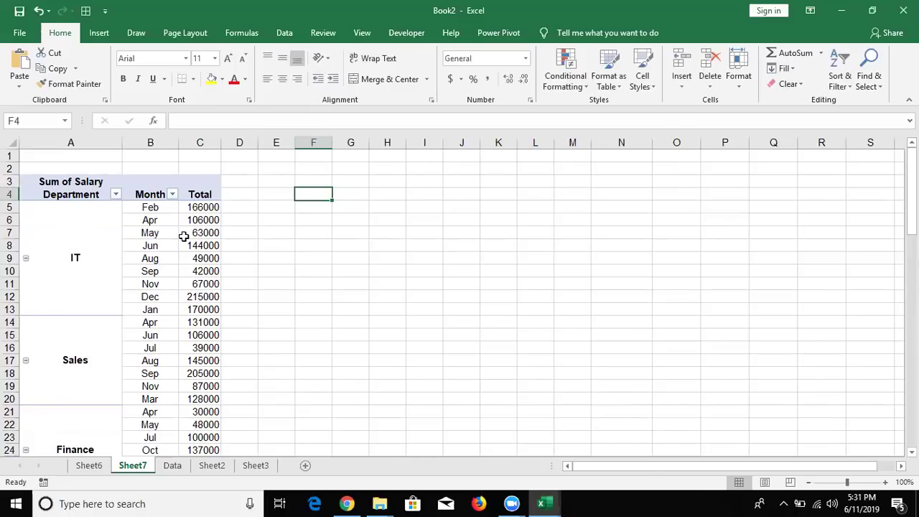
drag(197, 222, 198, 246)
click(197, 221)
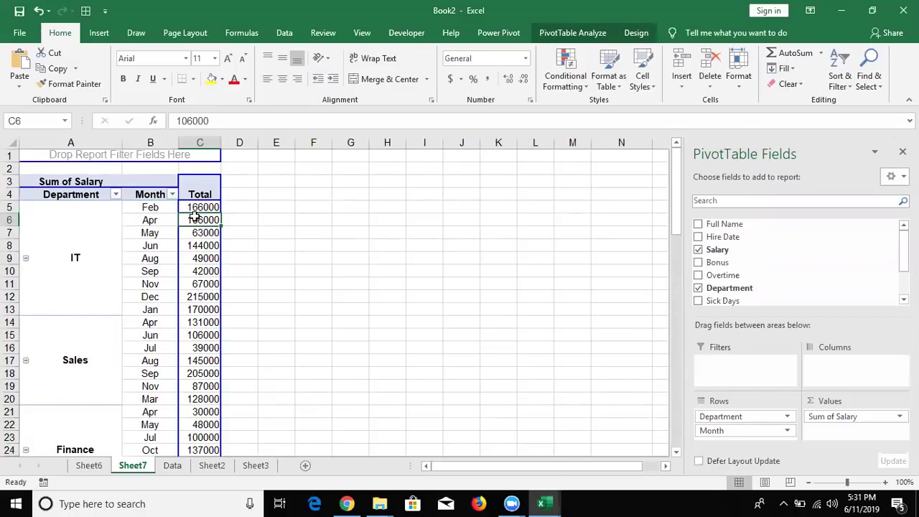
right_click(194, 218)
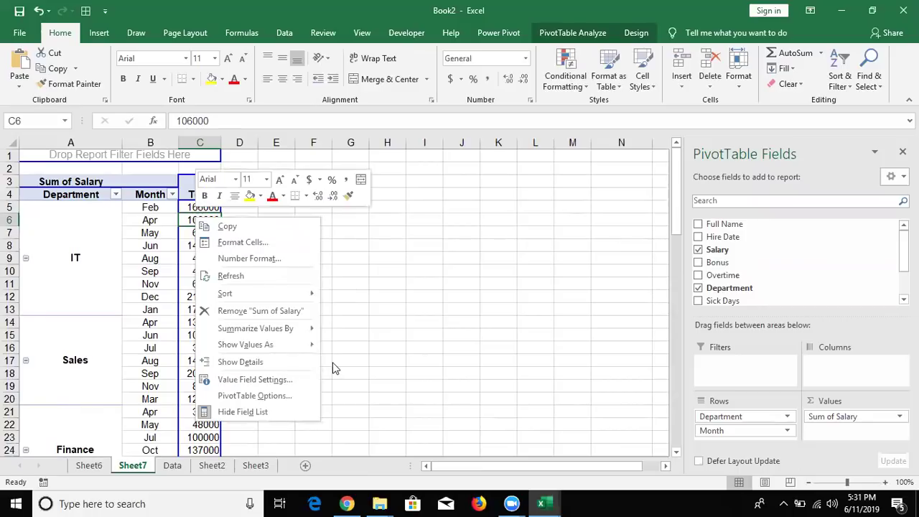
click(299, 395)
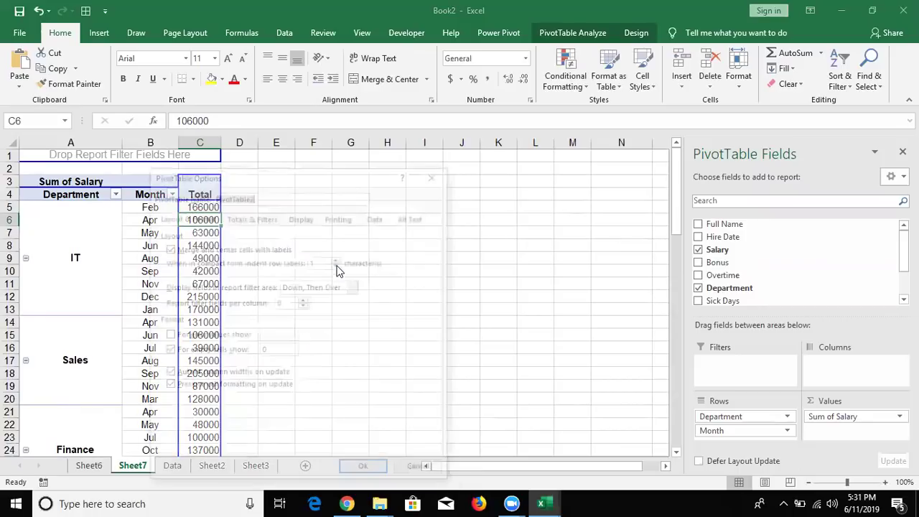
click(309, 213)
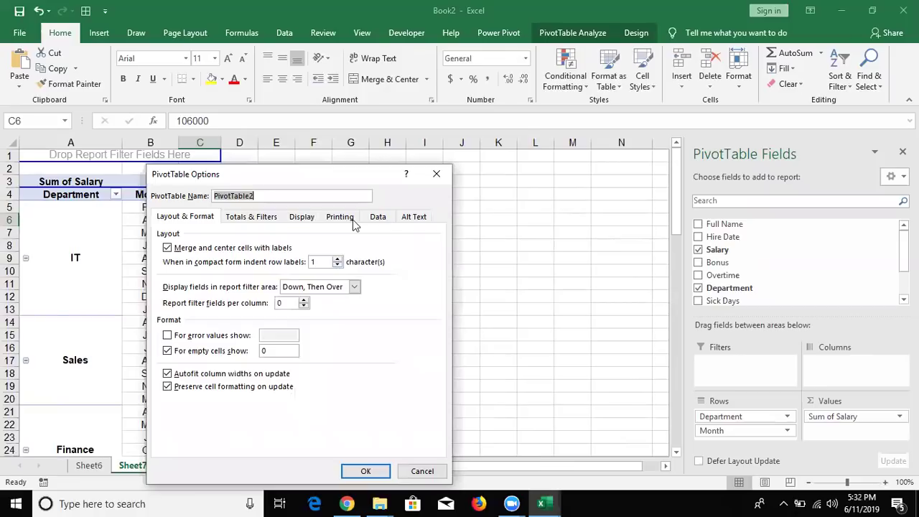
click(370, 224)
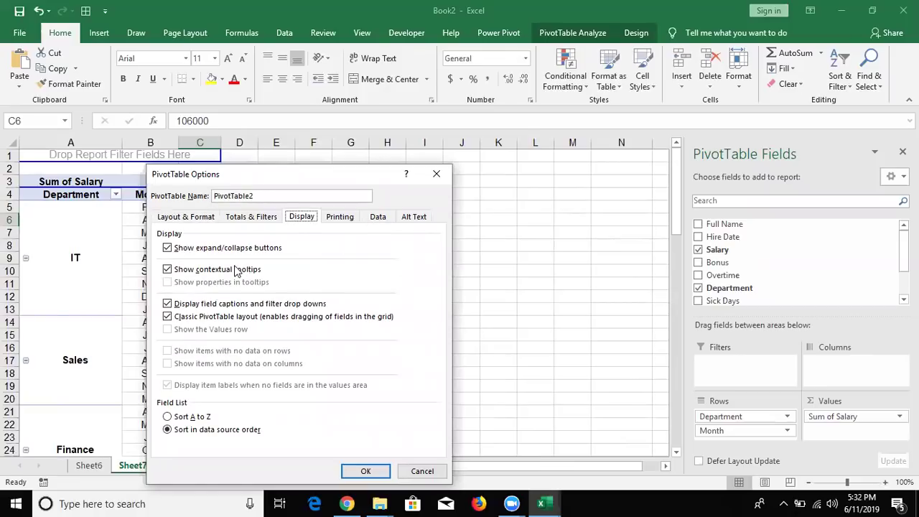
click(229, 264)
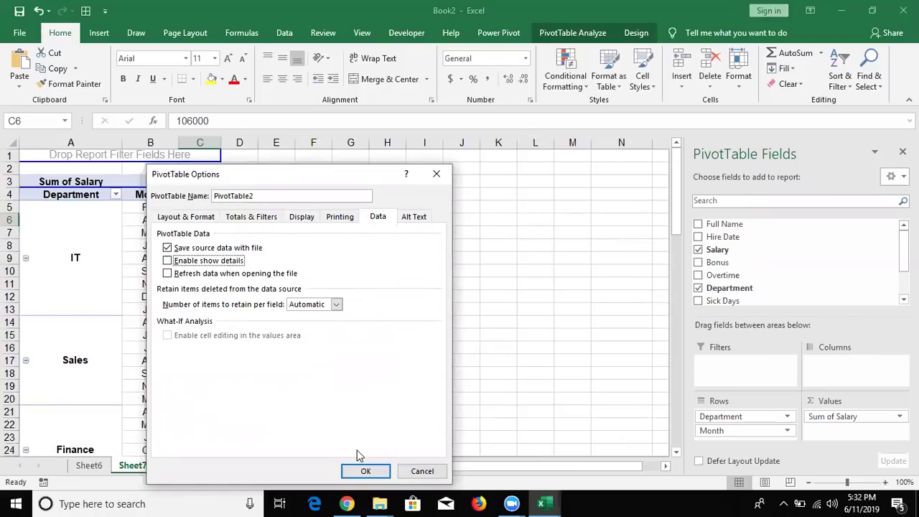
click(364, 472)
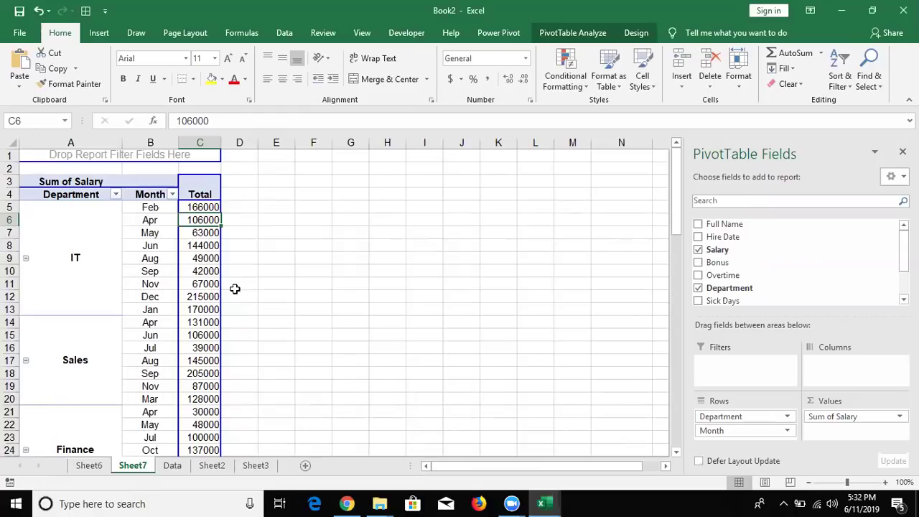
double_click(207, 258)
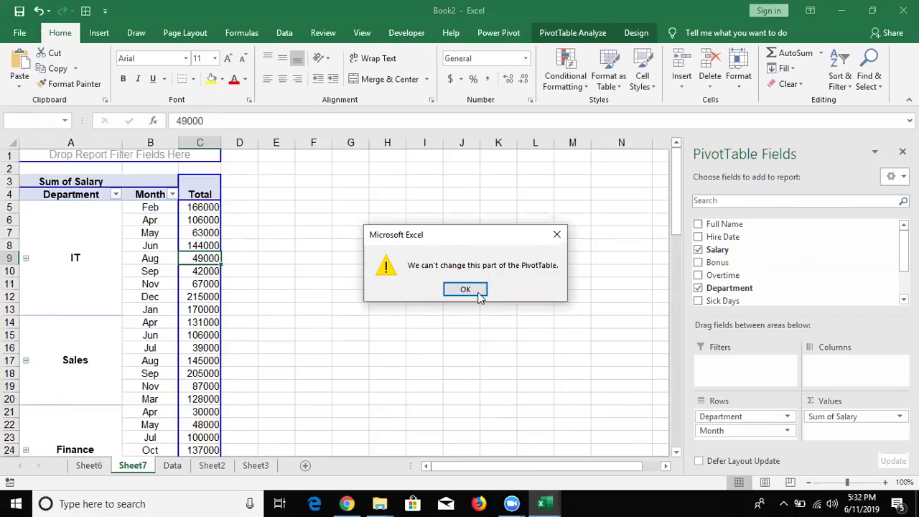
click(477, 291)
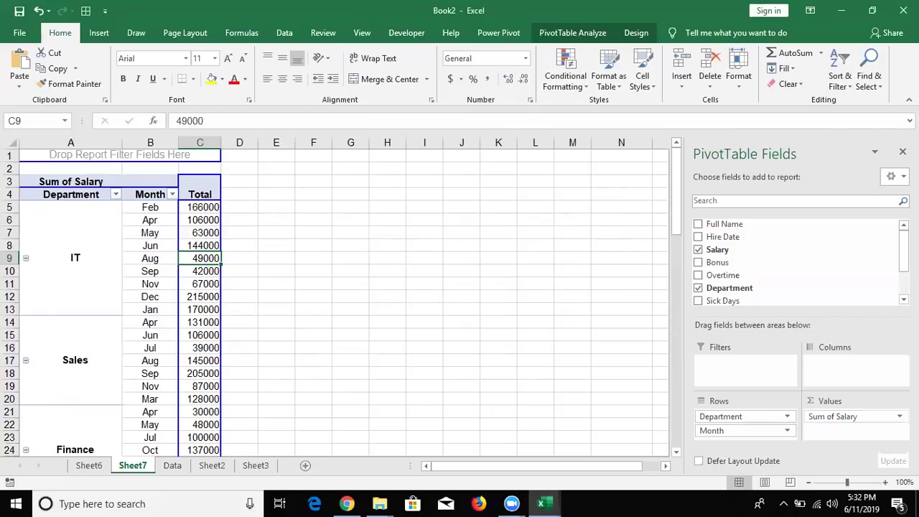
click(854, 417)
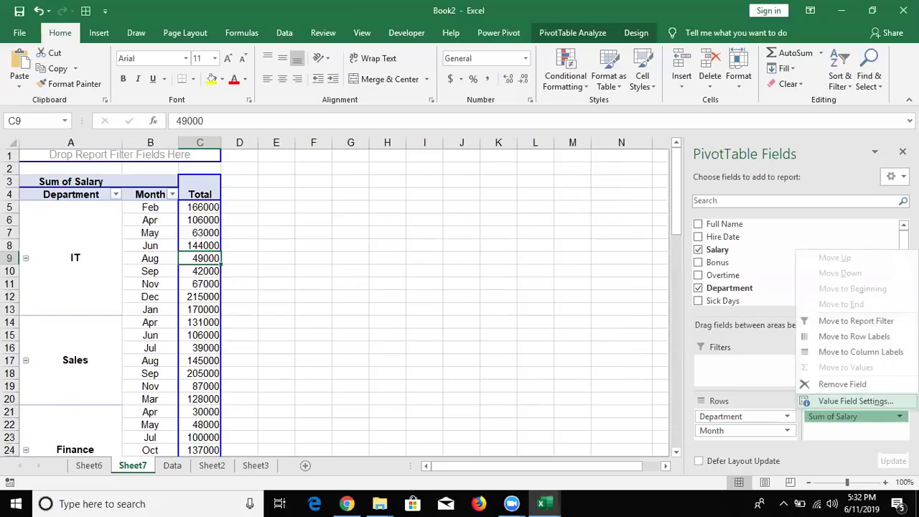
click(854, 402)
click(589, 191)
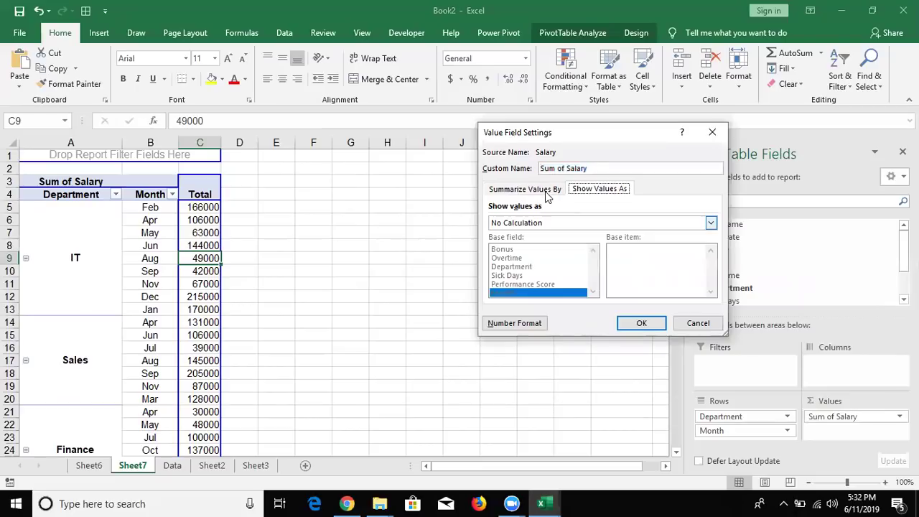
click(546, 195)
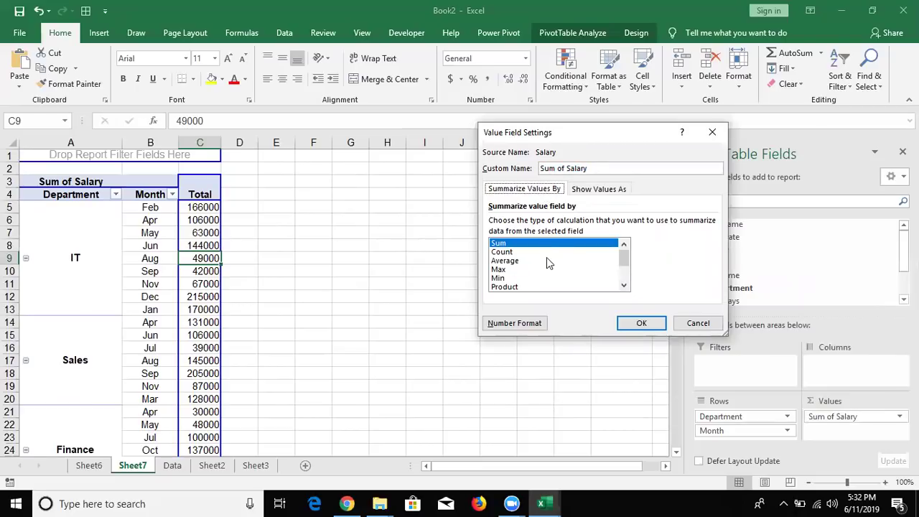
double_click(623, 287)
triple_click(623, 287)
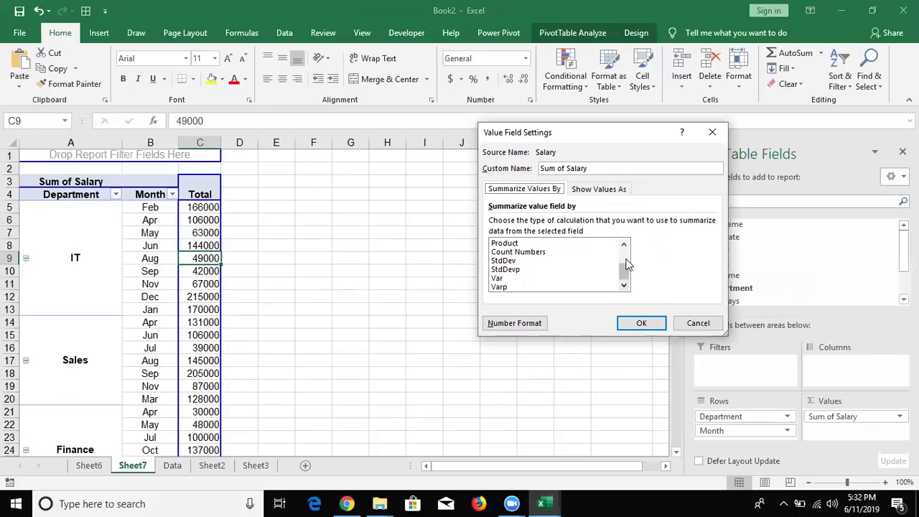
click(625, 259)
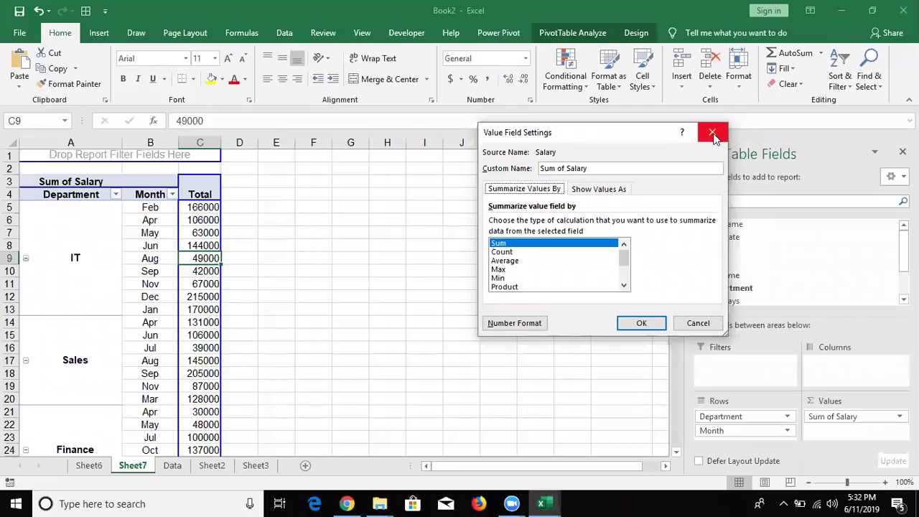
click(713, 134)
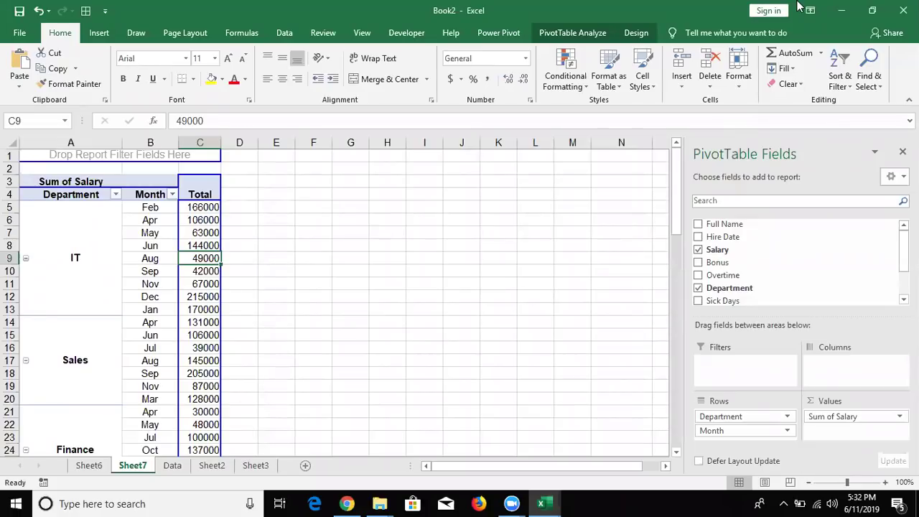
- Look over the Design and PivotTable Analyze ribbons, then minimize Excel to the desktop
click(642, 32)
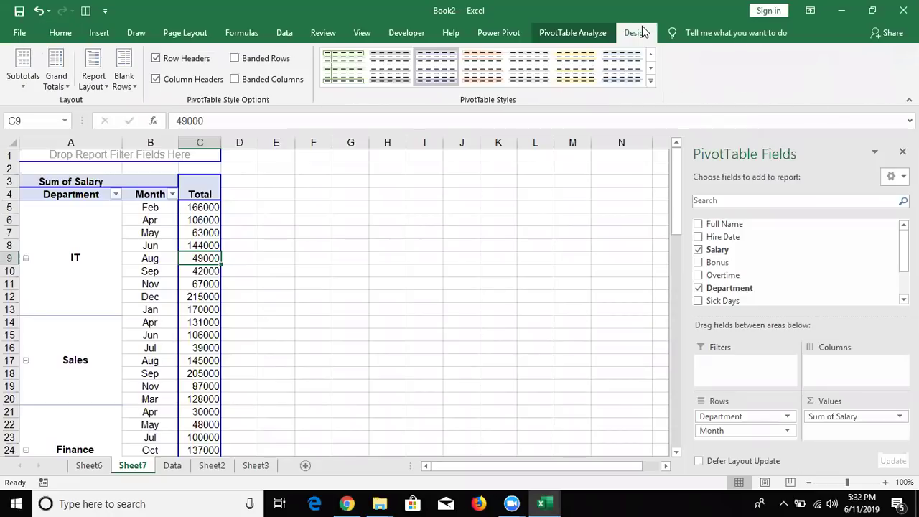
click(583, 37)
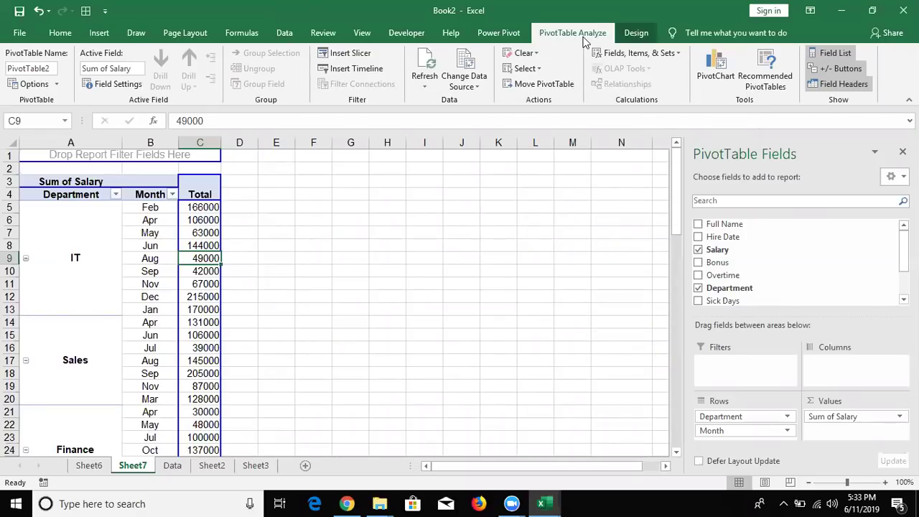
key(super+d)
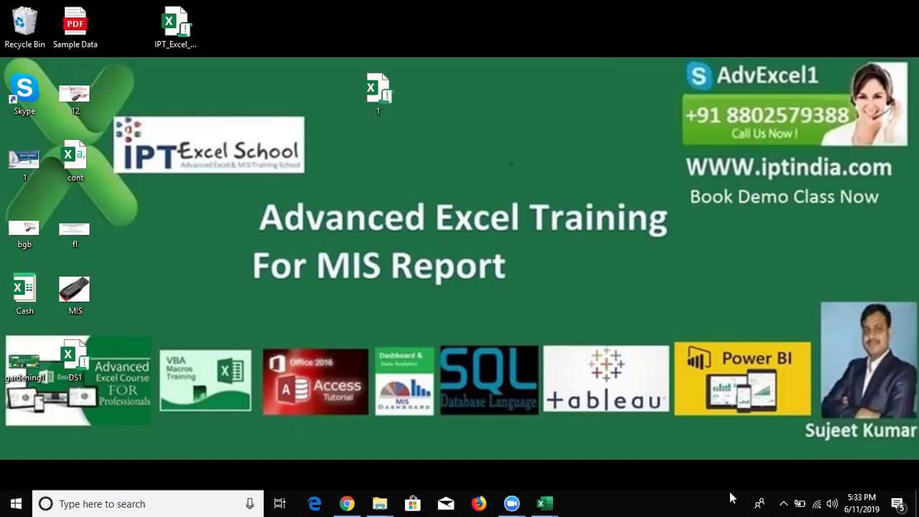
- Search 'tabl' in the Start menu and open Tableau 2018.2 from Best match
key(super)
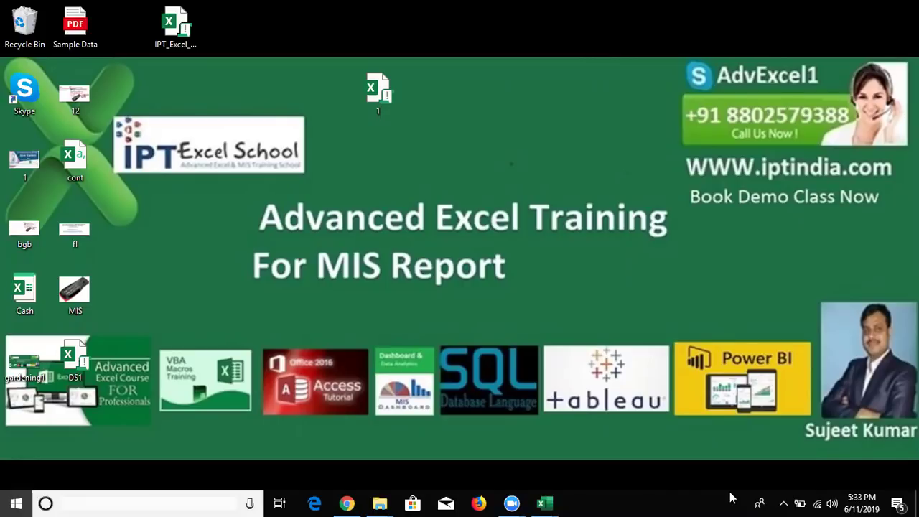
text(tab)
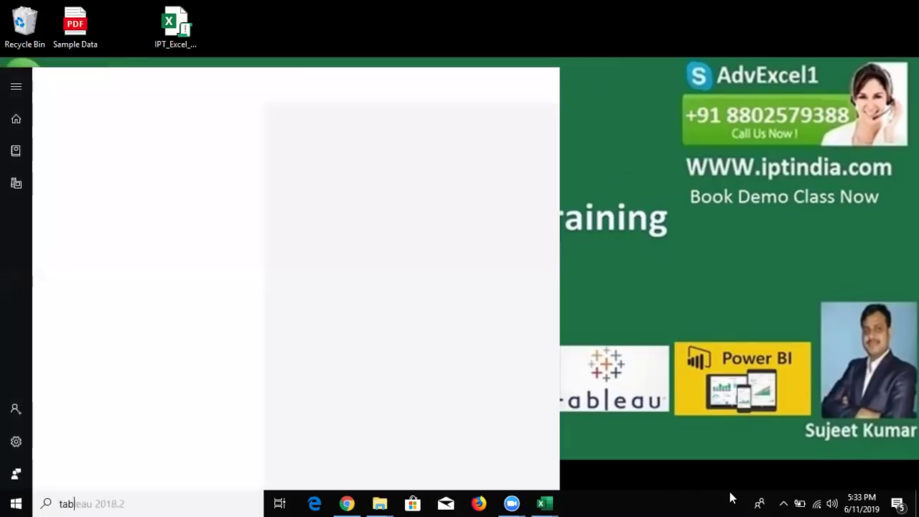
text(l)
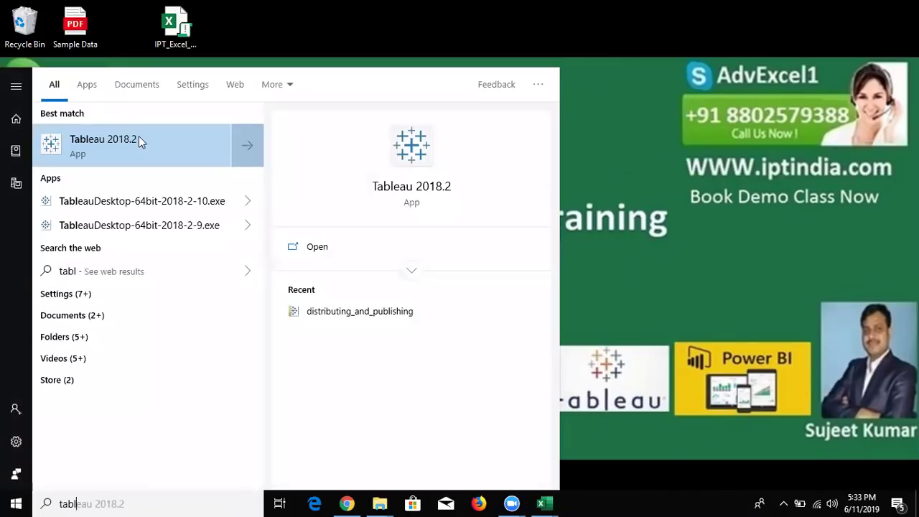
click(139, 139)
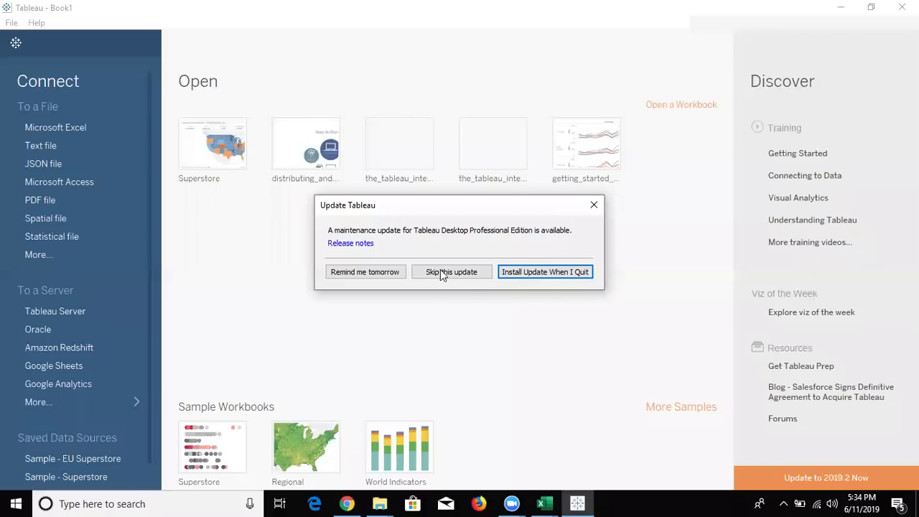
- Skip the Tableau maintenance update so the Book1 start page shows
click(375, 272)
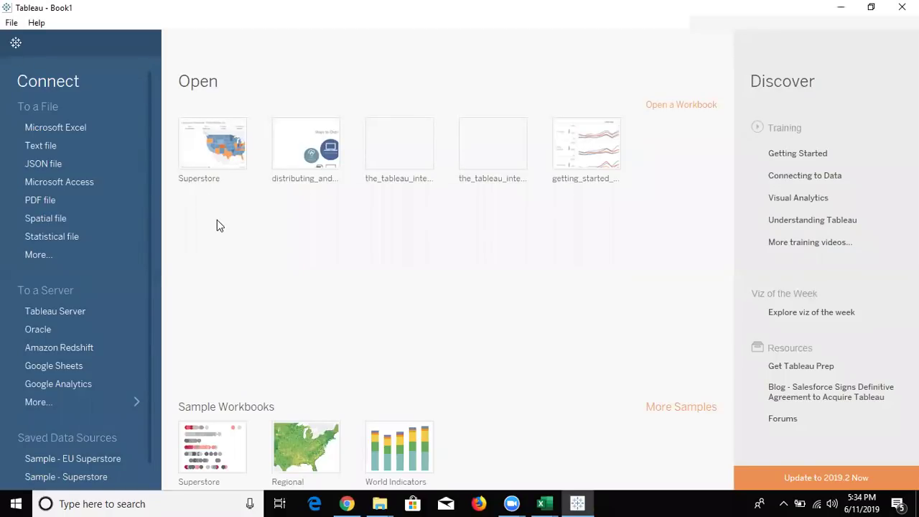
- Connect to the Data Excel workbook and view its employee table on the Data Source page
click(64, 130)
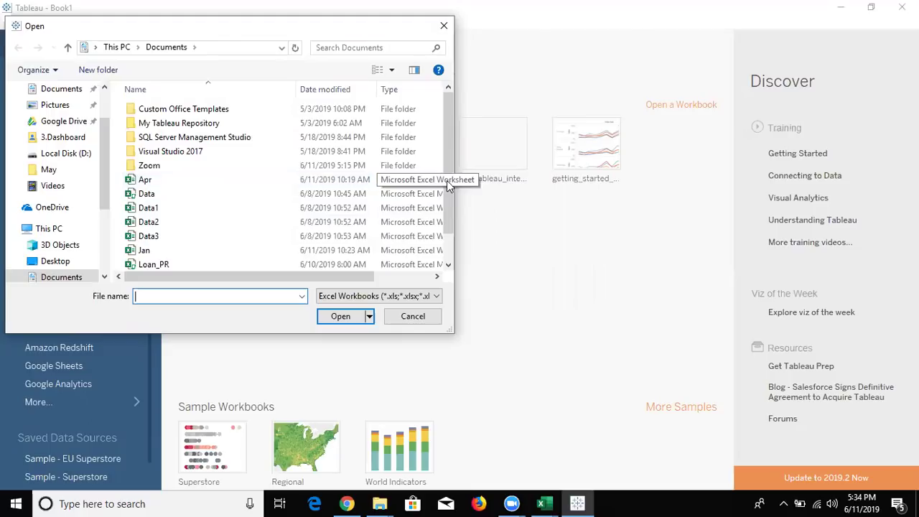
drag(445, 214, 444, 222)
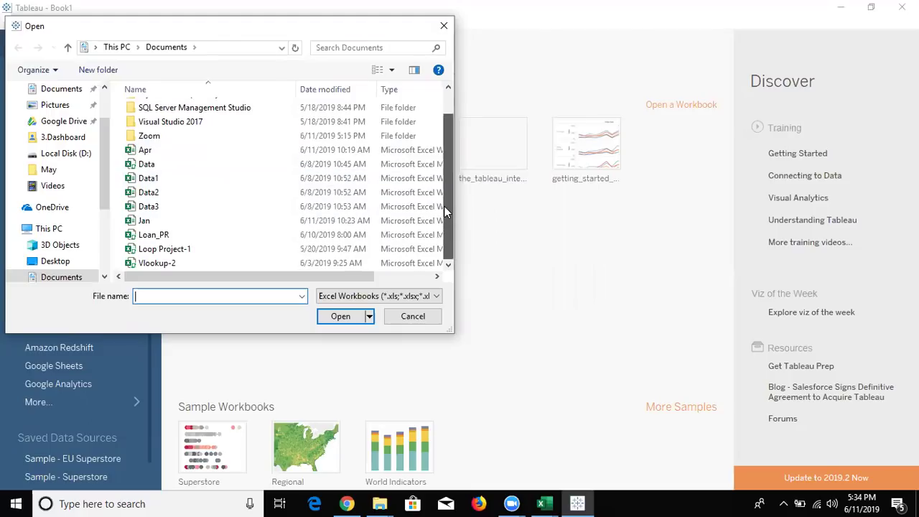
scroll(446, 182, up, 1)
scroll(446, 184, up, 1)
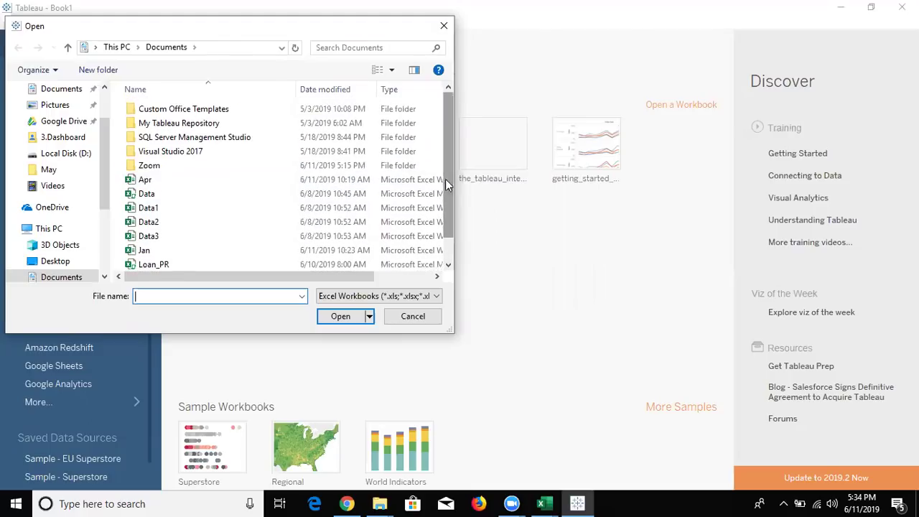
click(361, 197)
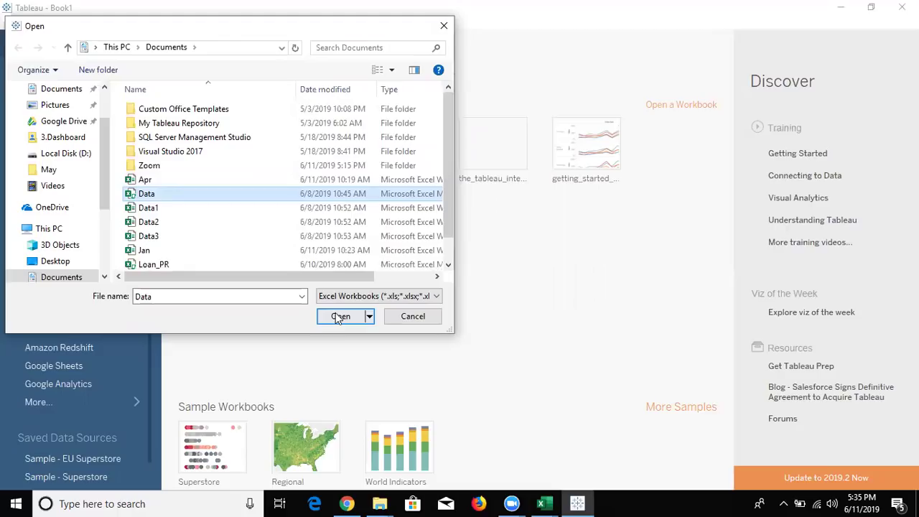
click(337, 316)
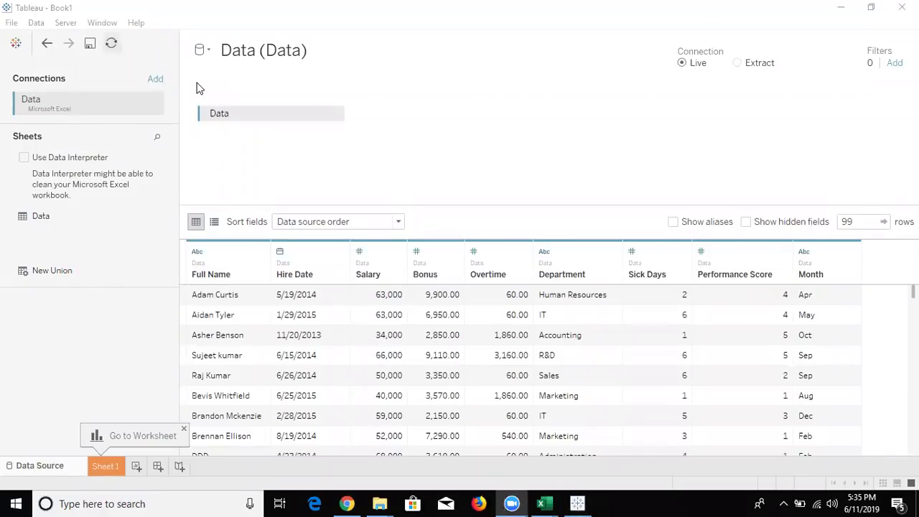
click(140, 467)
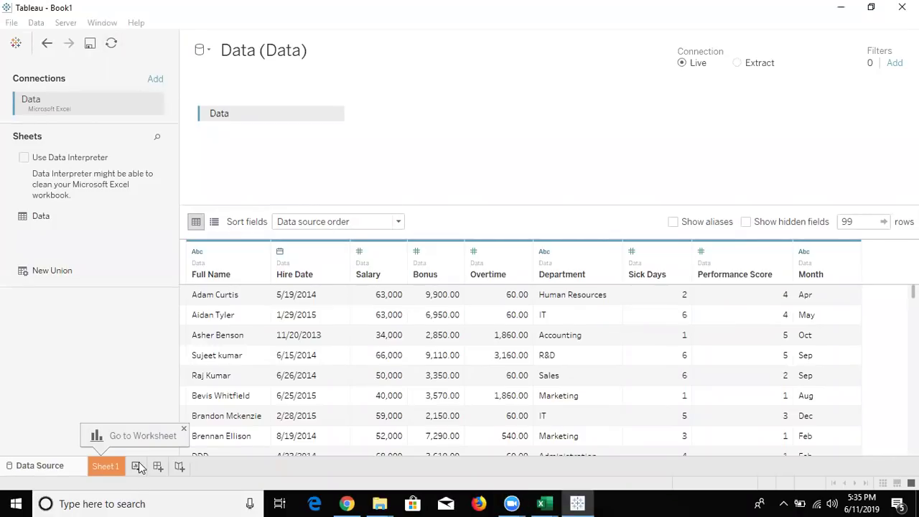
- On new Sheet 2, tabulate SUM(Salary) with Department as rows and Month as columns
click(138, 467)
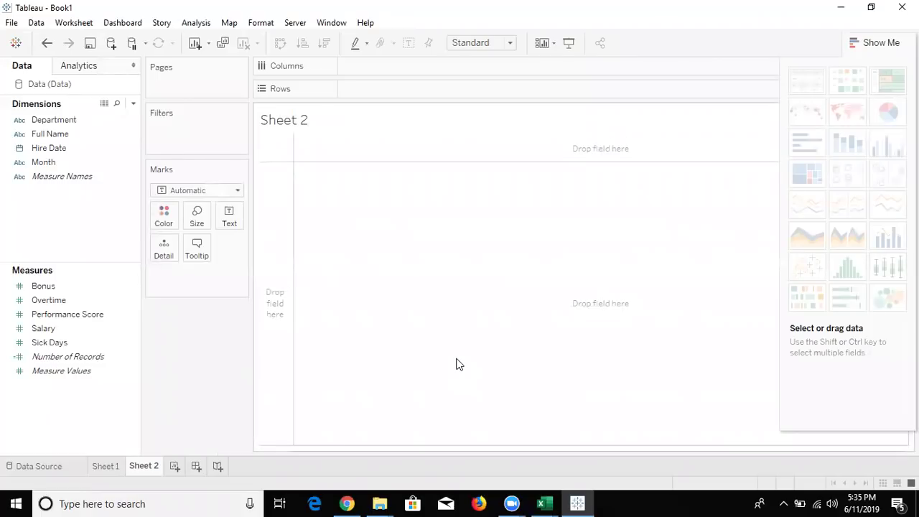
drag(74, 121, 371, 99)
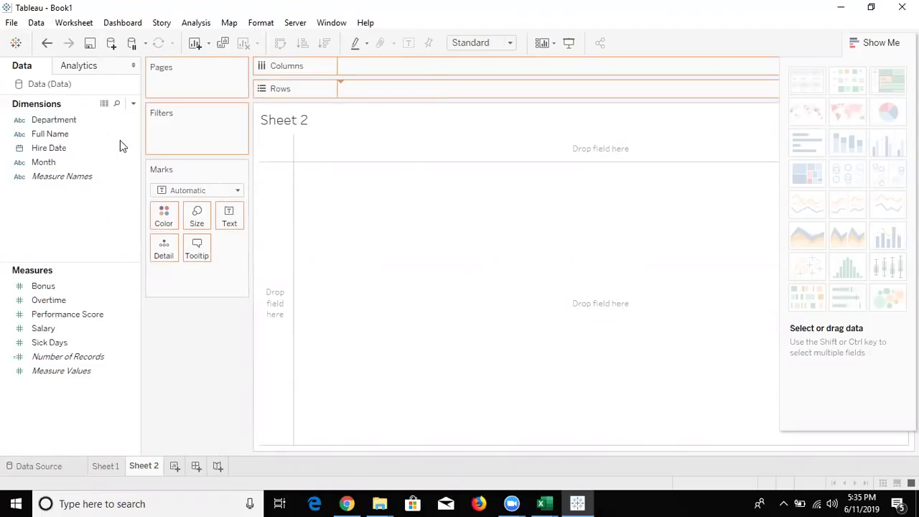
drag(50, 162, 383, 73)
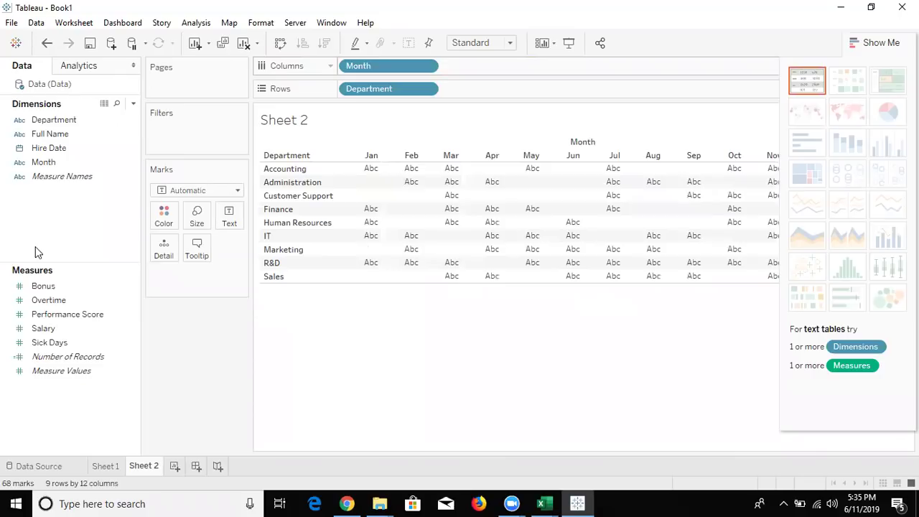
click(45, 330)
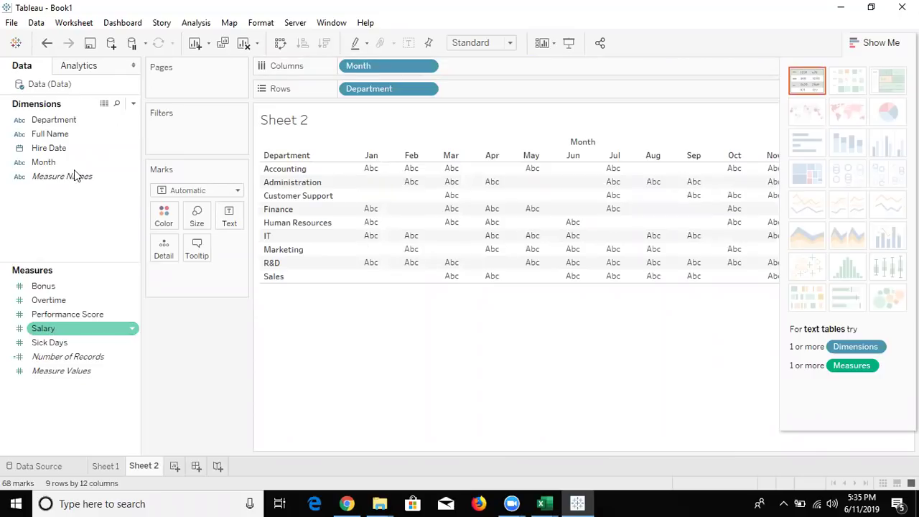
click(57, 135)
click(57, 150)
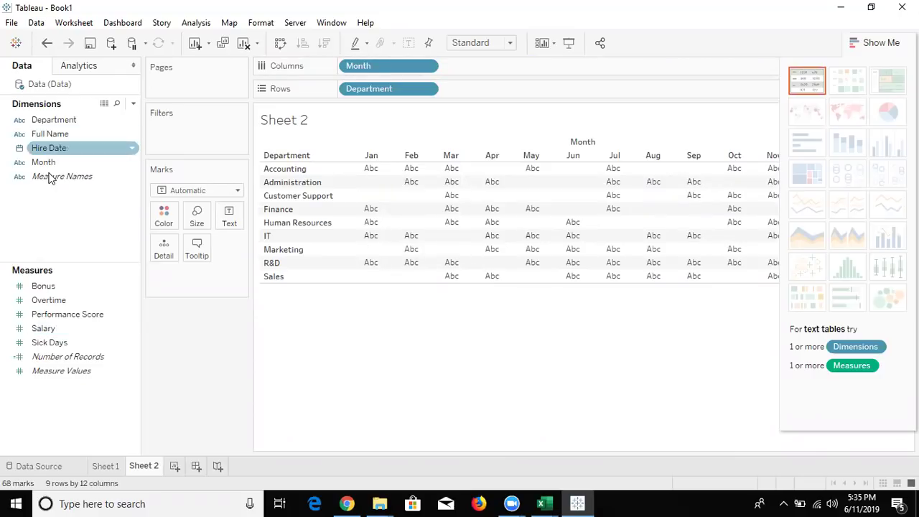
click(44, 249)
drag(53, 330, 423, 235)
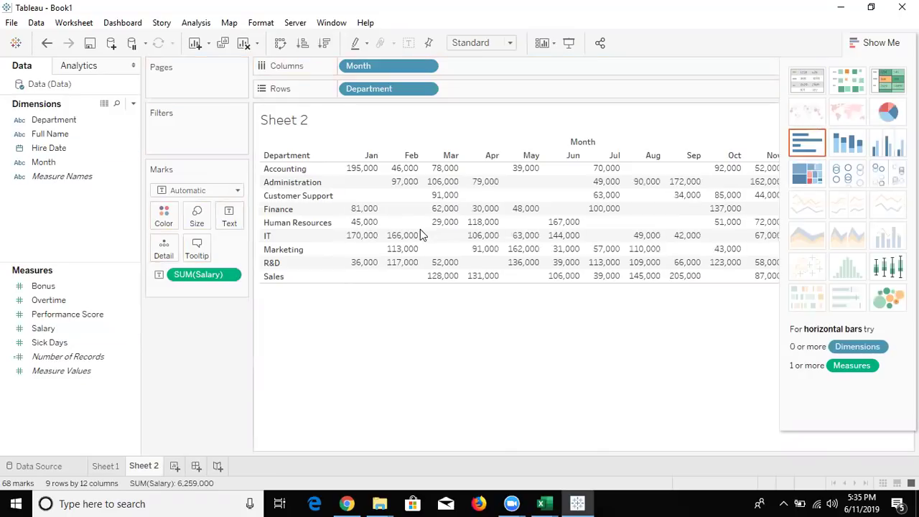
- Try treemap, highlight table, heat map, packed bubbles and stacked bars, then settle on side-by-side bars
click(804, 181)
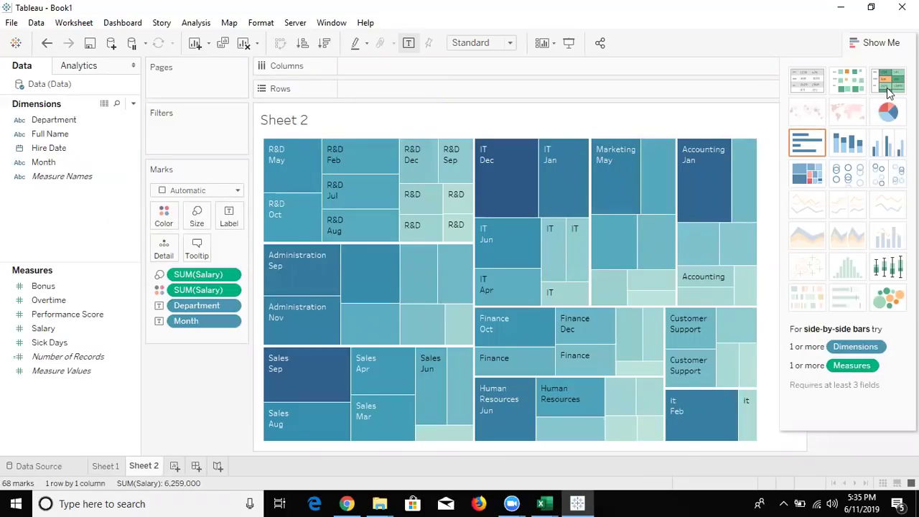
click(888, 85)
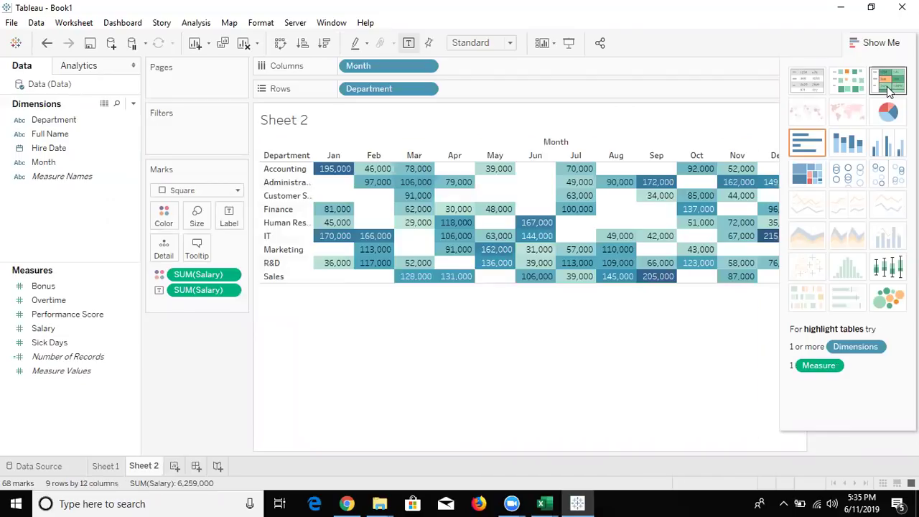
click(852, 81)
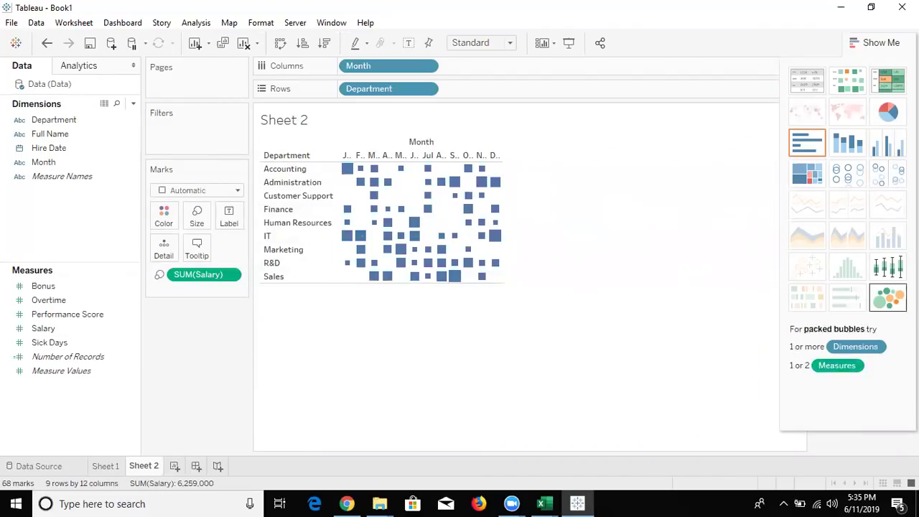
click(888, 297)
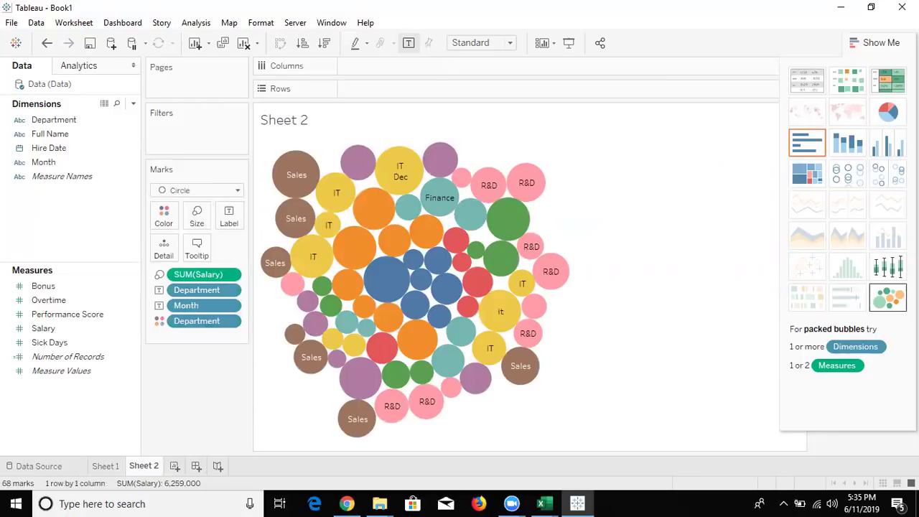
click(883, 152)
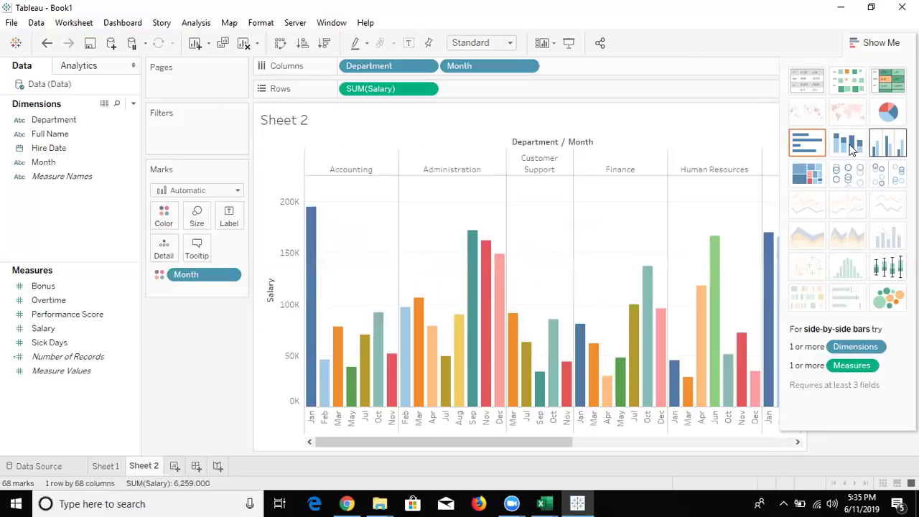
click(852, 148)
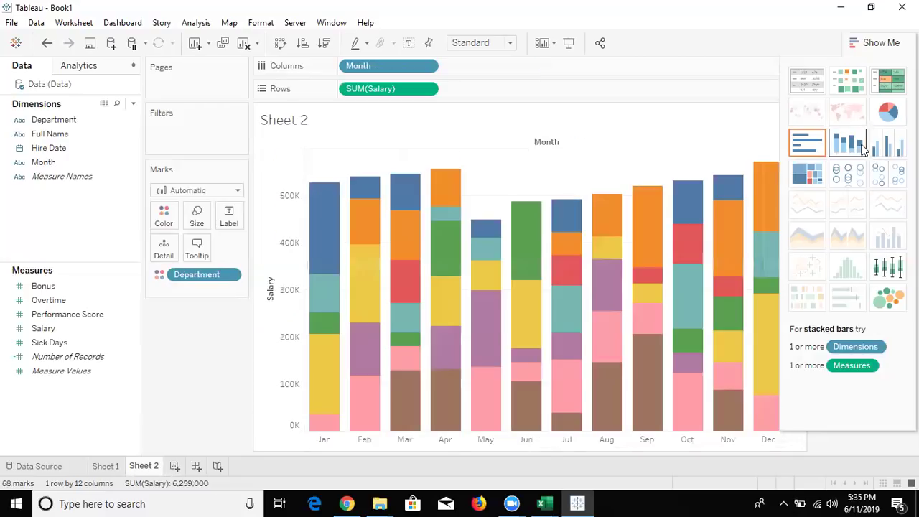
click(888, 143)
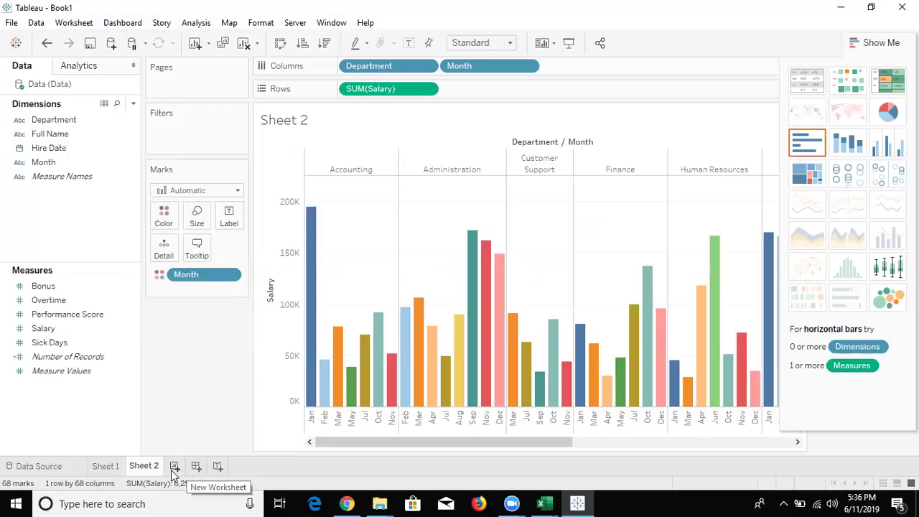
- On new Sheet 3, list the months as rows with each month's SUM(Salary)
click(174, 467)
click(117, 160)
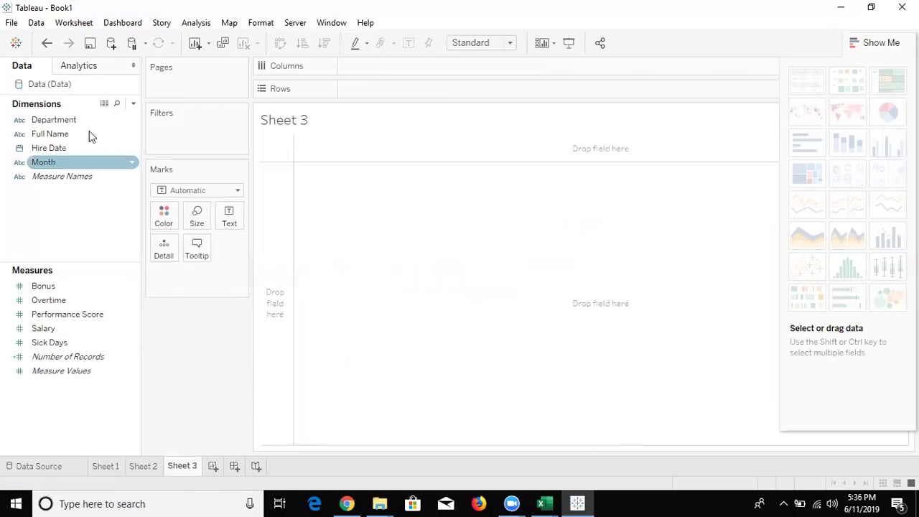
drag(71, 163, 375, 91)
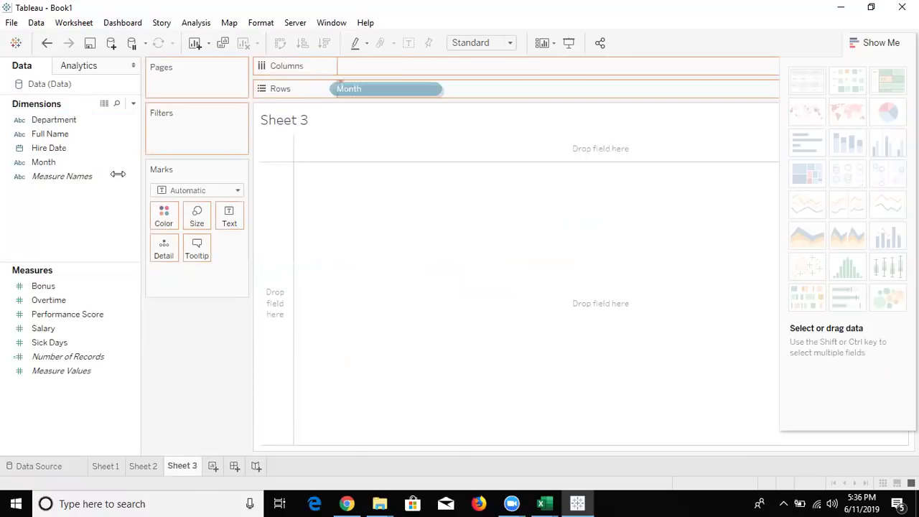
click(44, 305)
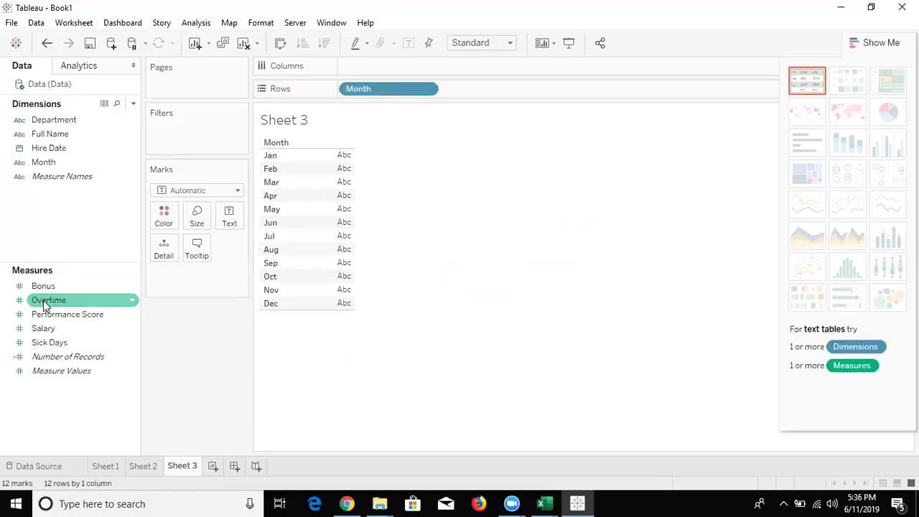
drag(47, 316, 351, 250)
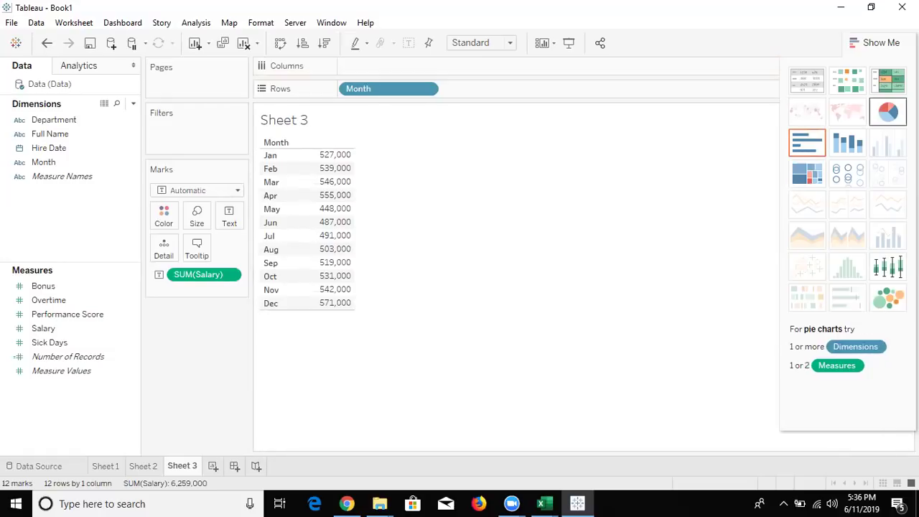
- Turn the monthly salary table into a pie chart and check the June slice total
click(885, 115)
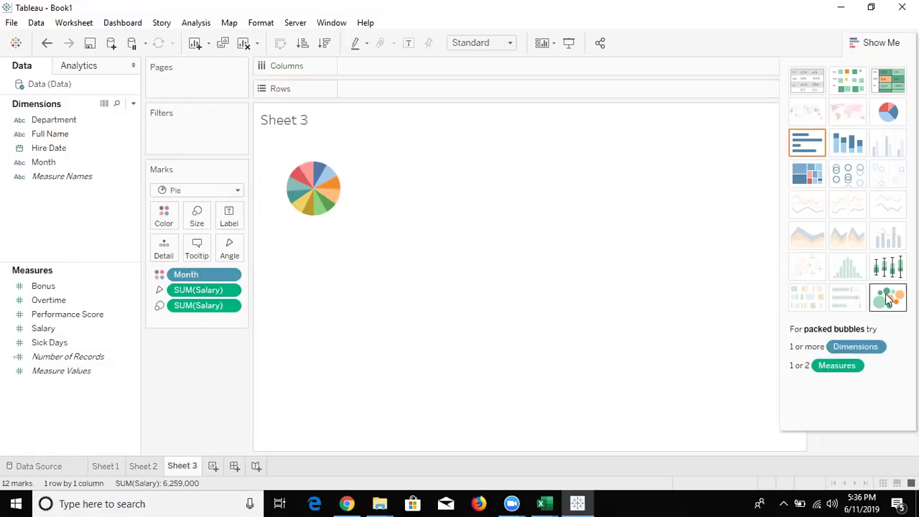
click(320, 208)
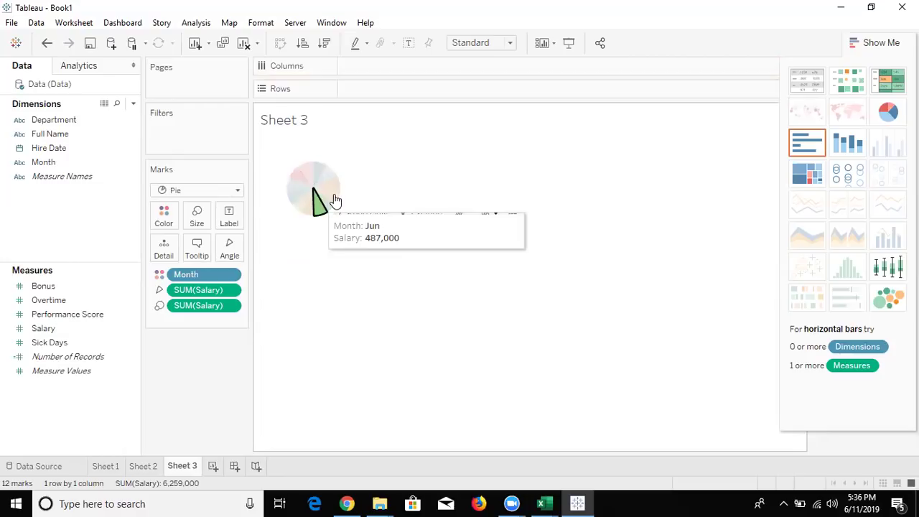
click(280, 261)
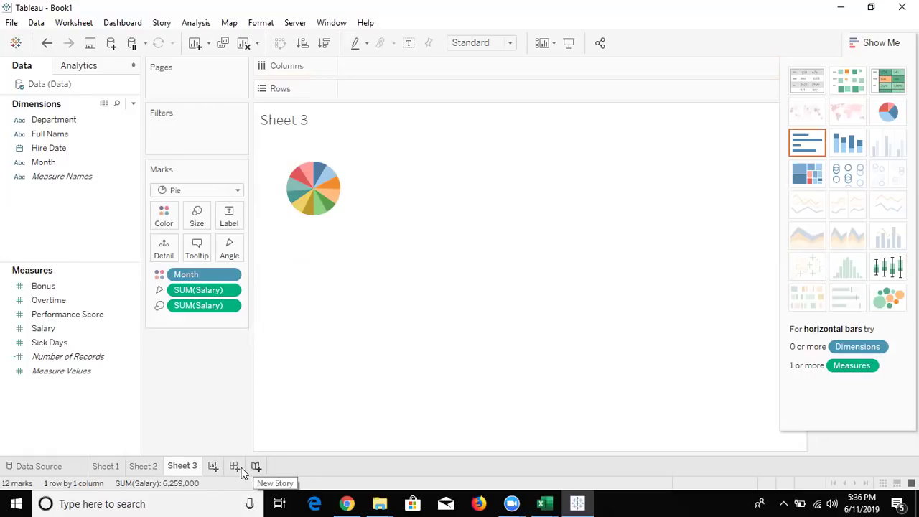
- Create Dashboard 1 with Sheet 2's salary bars beside Sheet 3's monthly pie
click(236, 467)
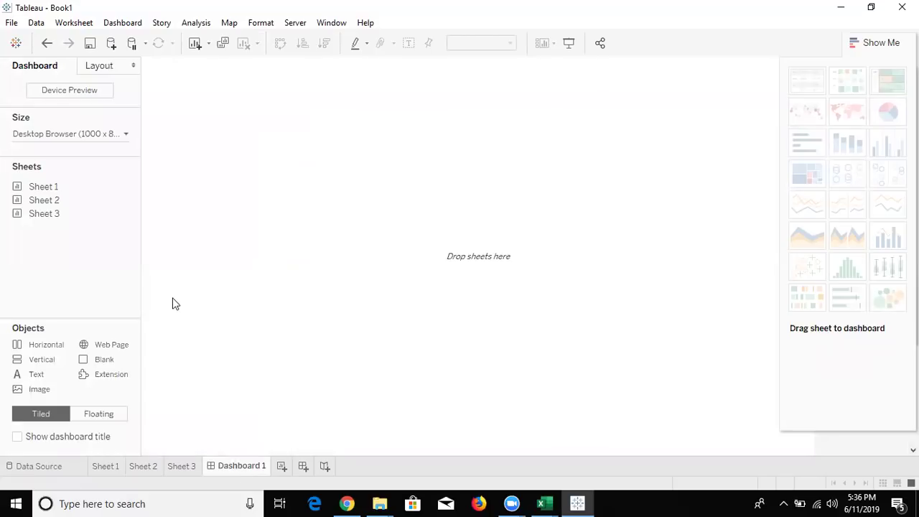
mouse_move(43, 186)
drag(50, 199, 190, 178)
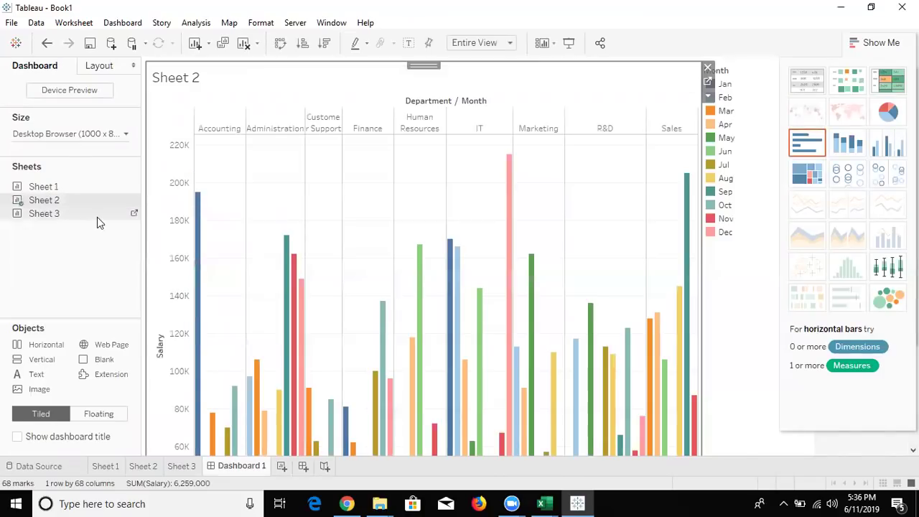
drag(662, 256, 667, 283)
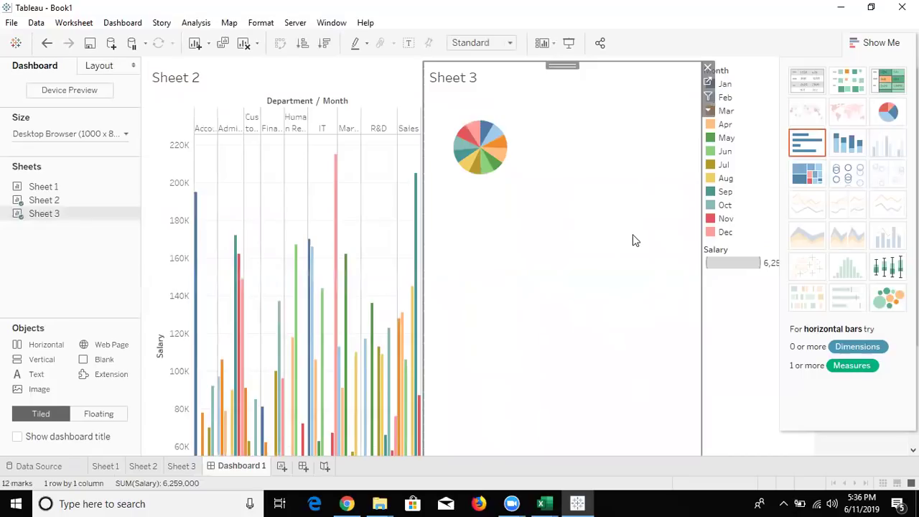
mouse_move(561, 66)
mouse_down()
mouse_move(562, 166)
mouse_move(676, 258)
mouse_up()
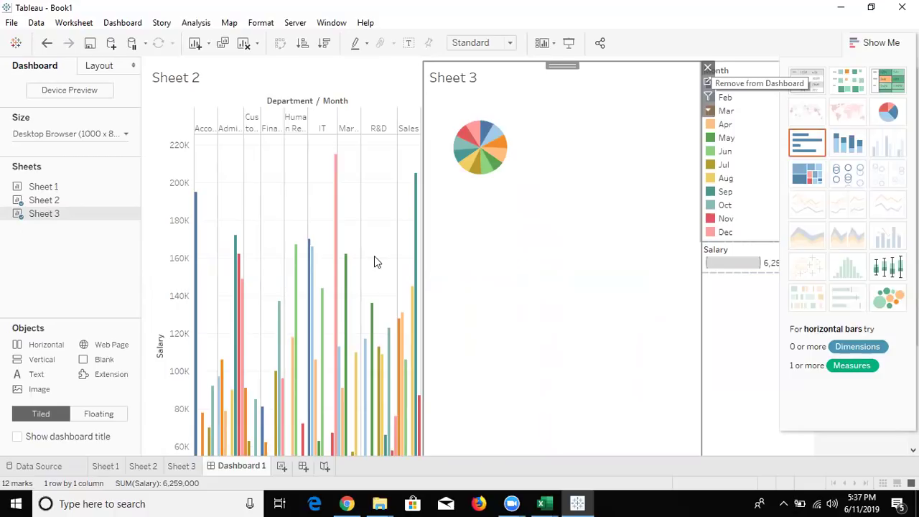
- Hide Tableau with Win+D to reveal the Windows desktop
key(super)
key(Escape)
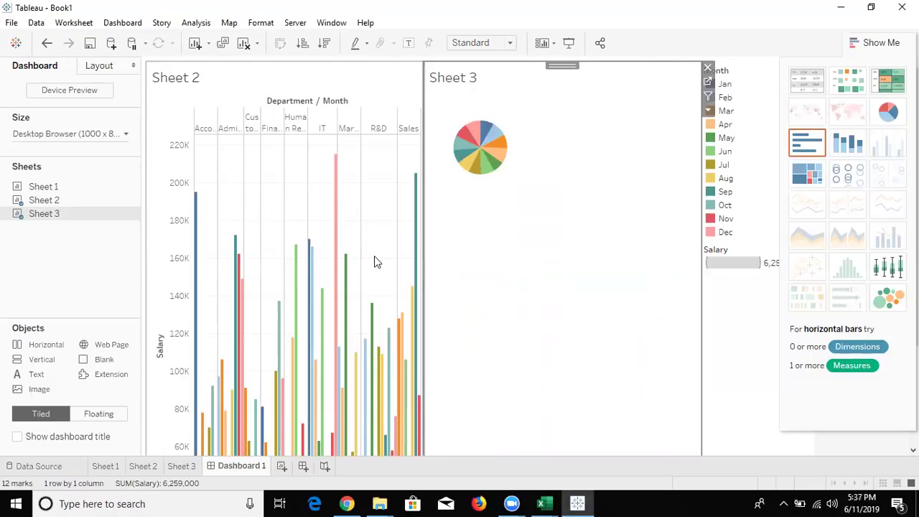
key(super+d)
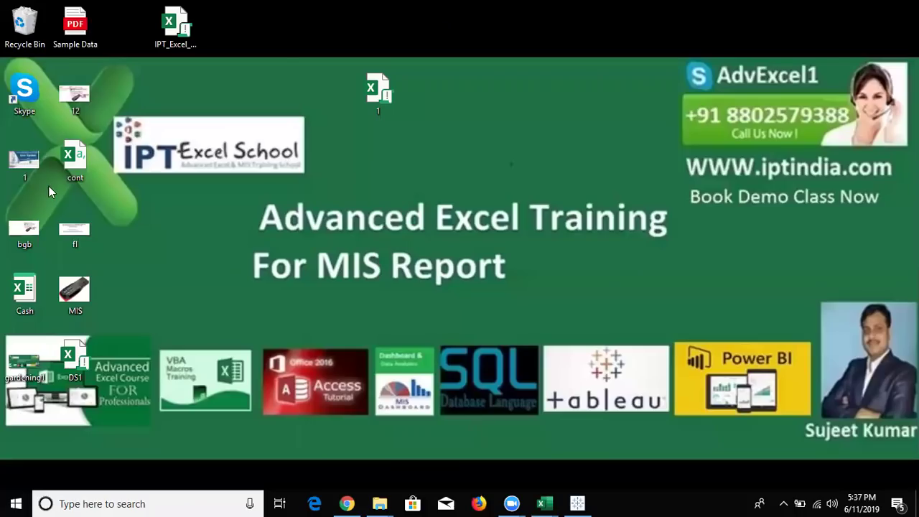